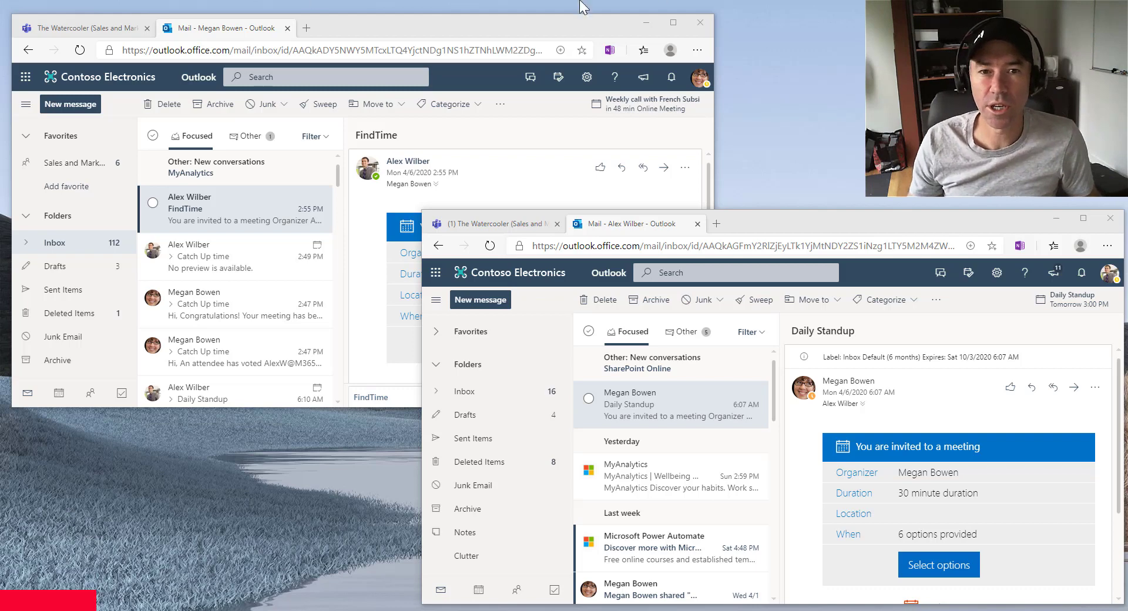
# Move the second mailbox's window into full view and delete its Daily Standup meeting invitation
pyautogui.click(419, 35)
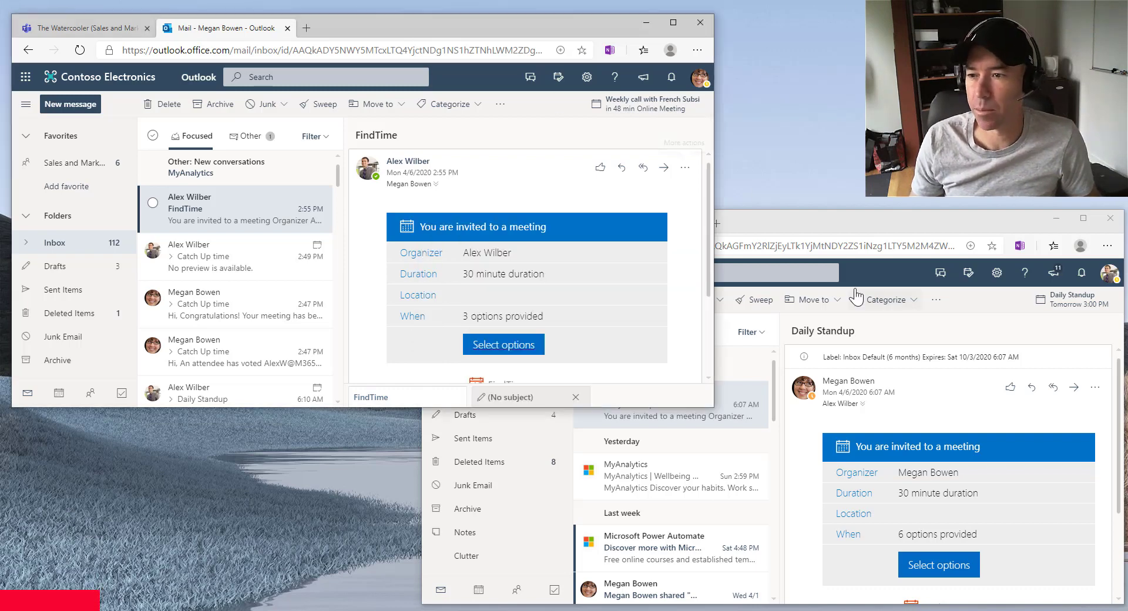
pyautogui.click(858, 216)
pyautogui.moveTo(784, 217); pyautogui.dragTo(676, 175)
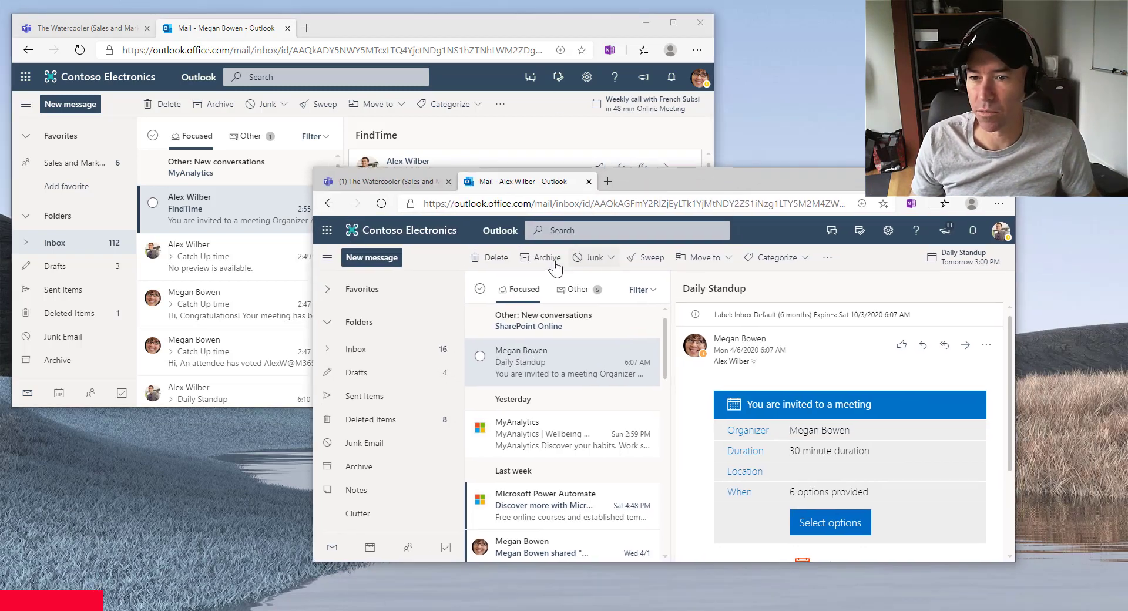
pyautogui.click(494, 257)
# Shift the second mailbox's window aside and enlarge the first mailbox's window in front of it
pyautogui.click(453, 24)
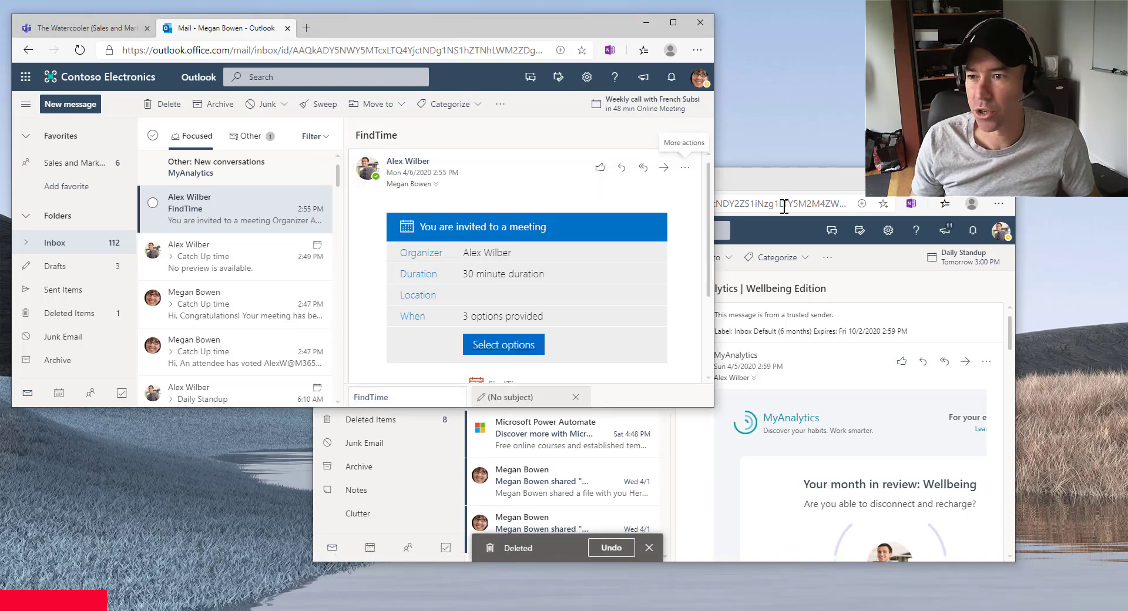
pyautogui.moveTo(843, 188); pyautogui.dragTo(970, 229)
pyautogui.click(581, 77)
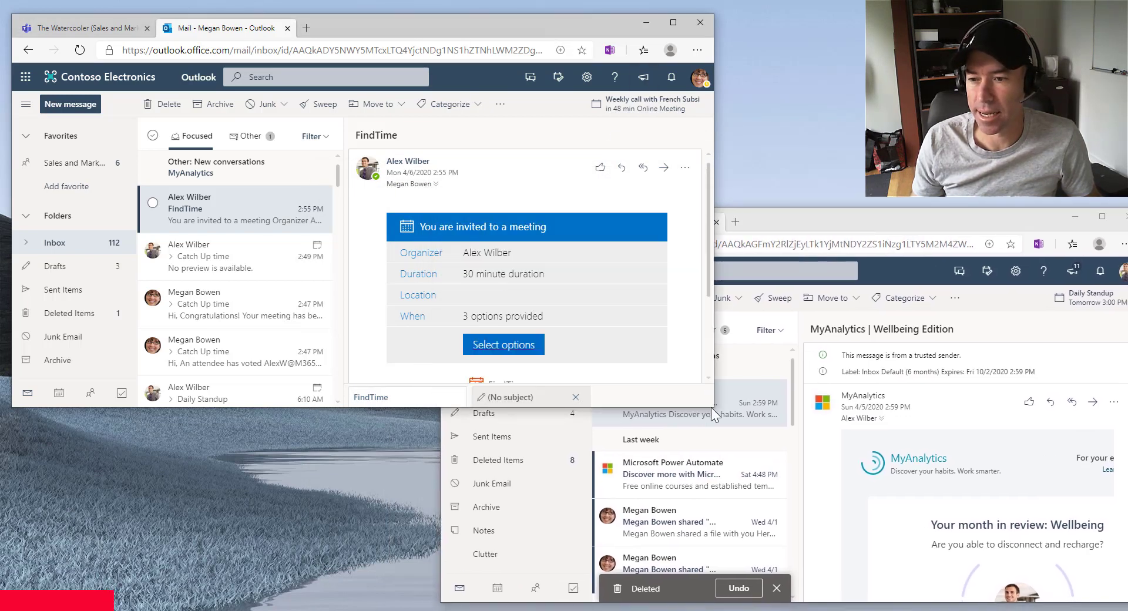
pyautogui.moveTo(714, 407); pyautogui.dragTo(843, 513)
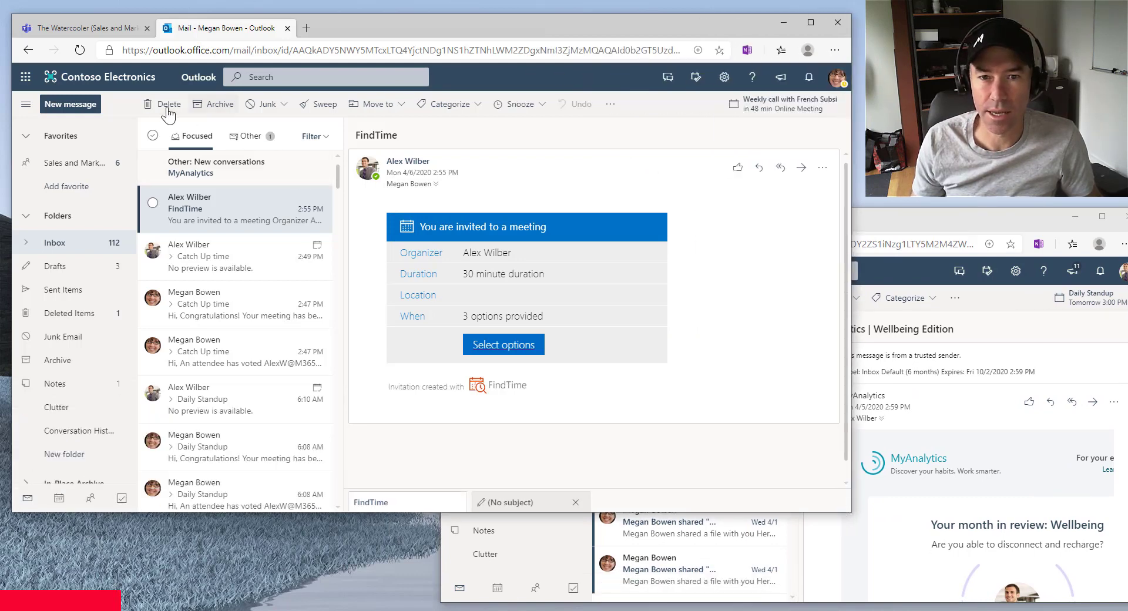
# Delete the FindTime meeting invitation from the first mailbox, dismiss the notification and return to the Inbox
pyautogui.press('Delete')
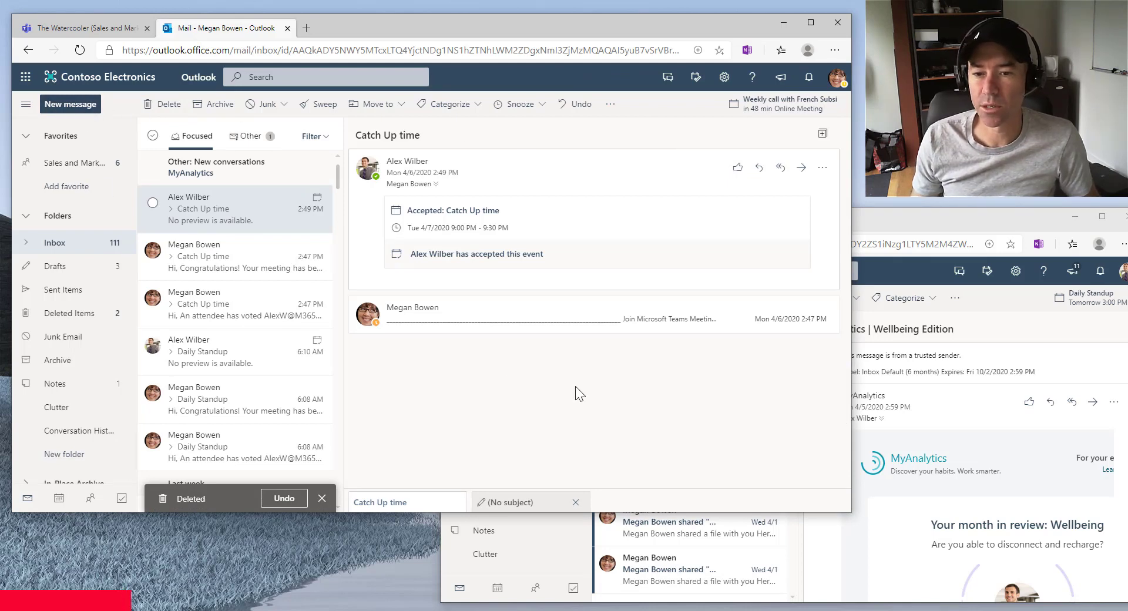
pyautogui.click(323, 500)
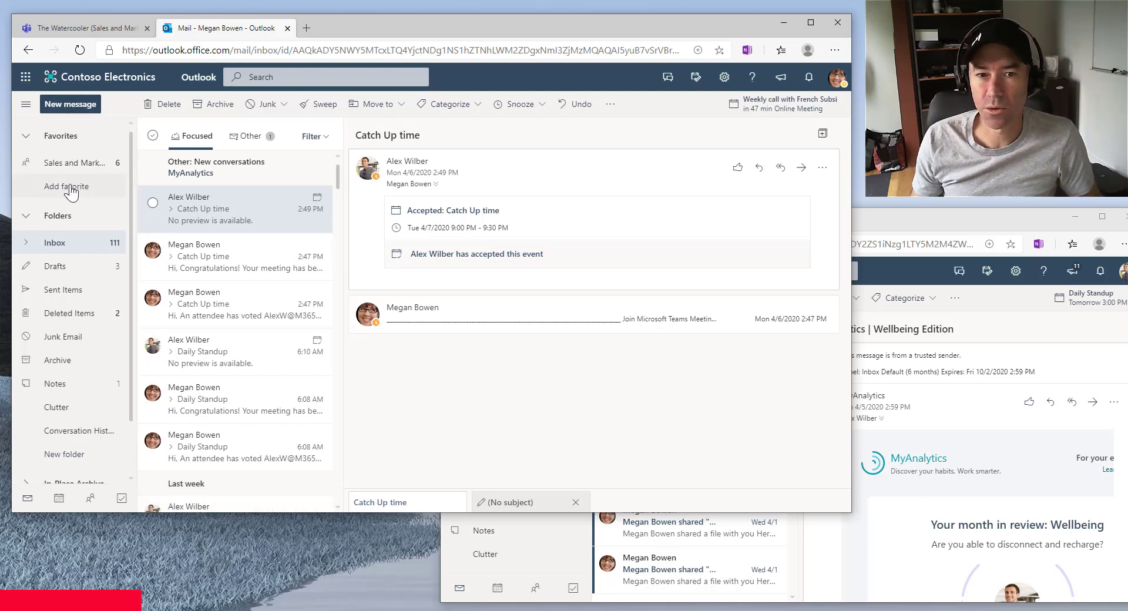
pyautogui.click(73, 243)
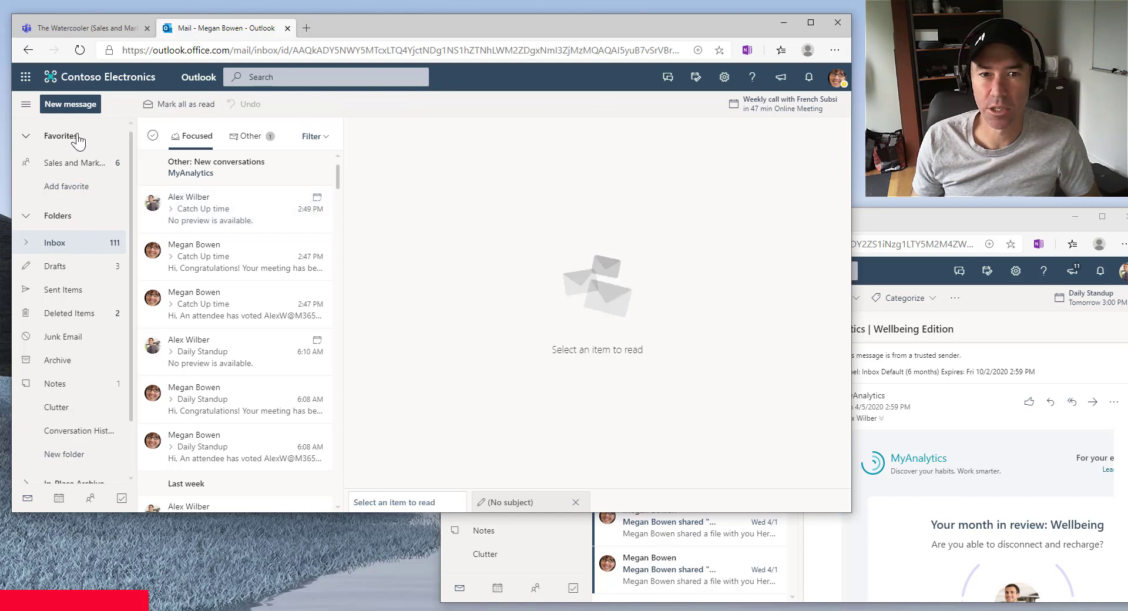
# Start a new email message and search the Outlook add-in store for "findtime"
pyautogui.click(70, 107)
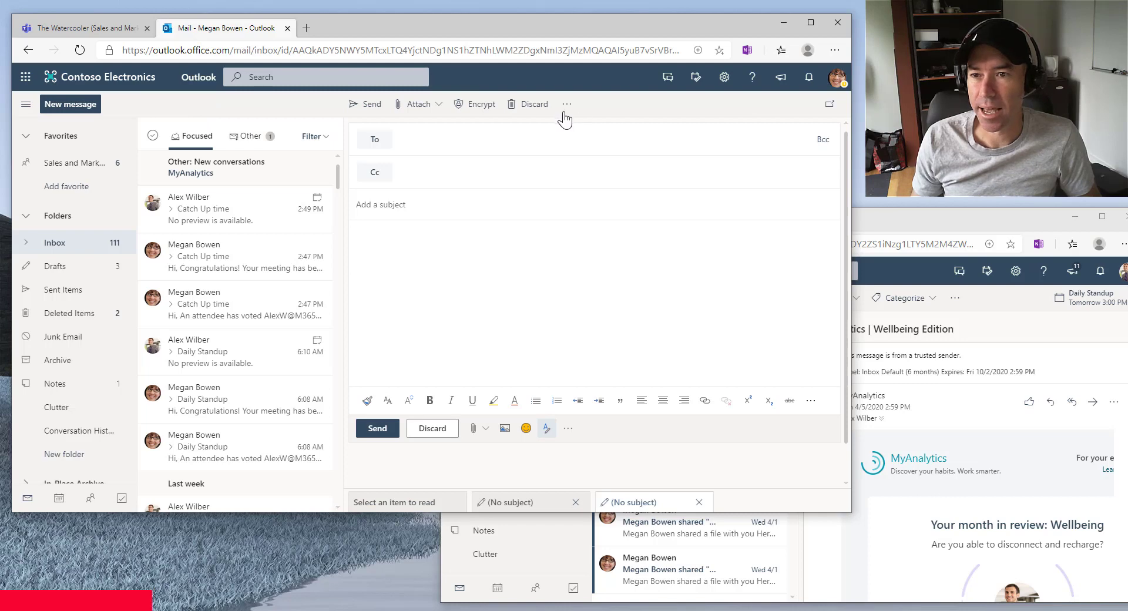
pyautogui.click(568, 428)
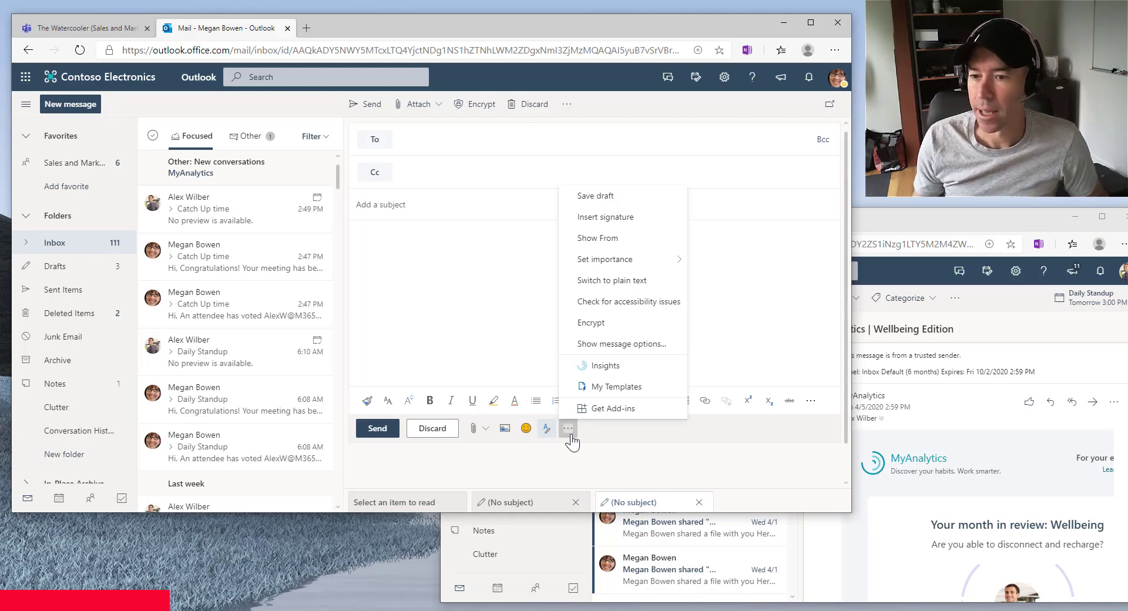
pyautogui.click(607, 411)
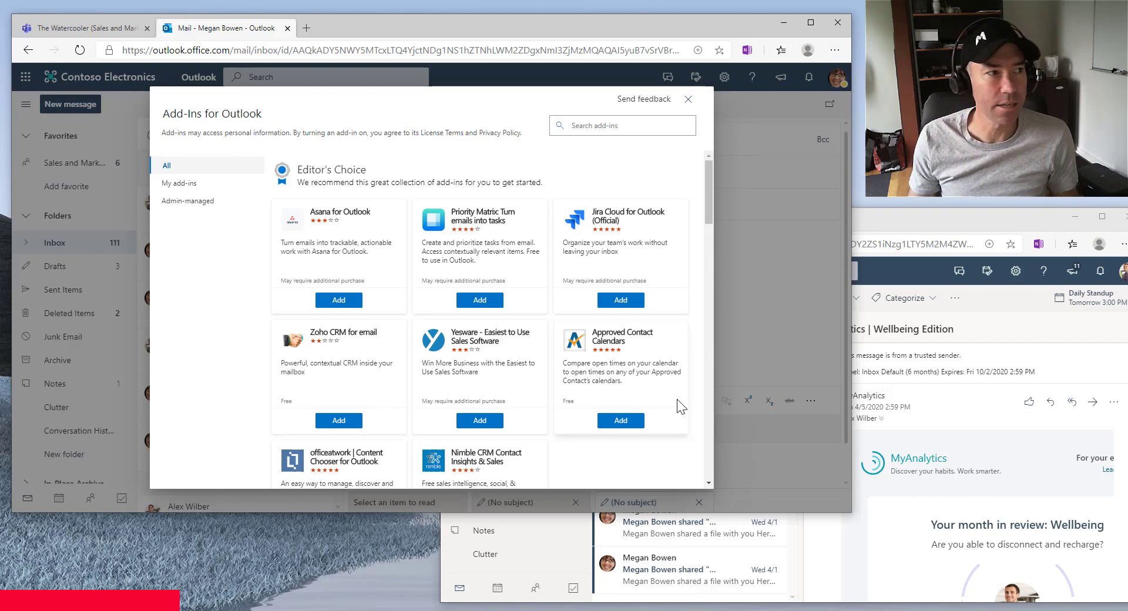
pyautogui.click(580, 127)
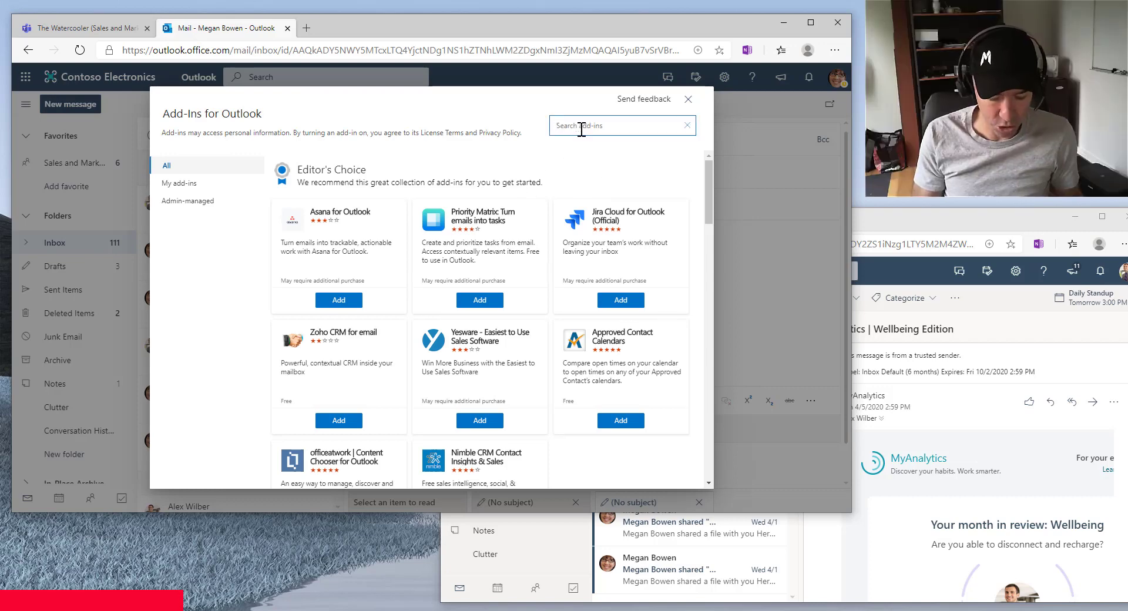
pyautogui.write('findtime')
pyautogui.press('Return')
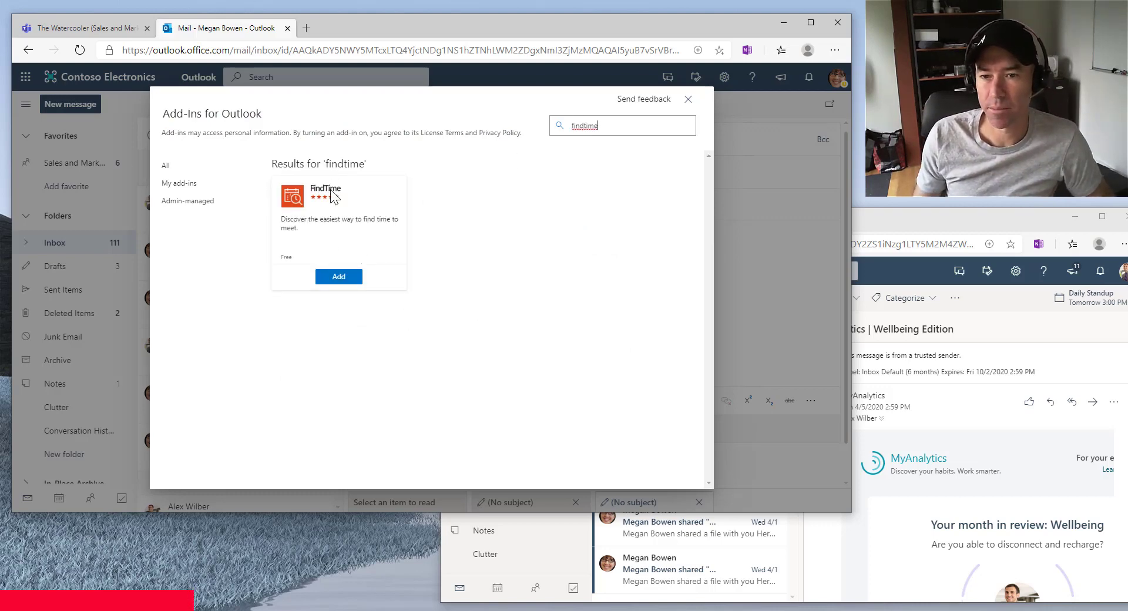
# Add the free FindTime add-in, accept its terms and close the add-in store
pyautogui.click(346, 277)
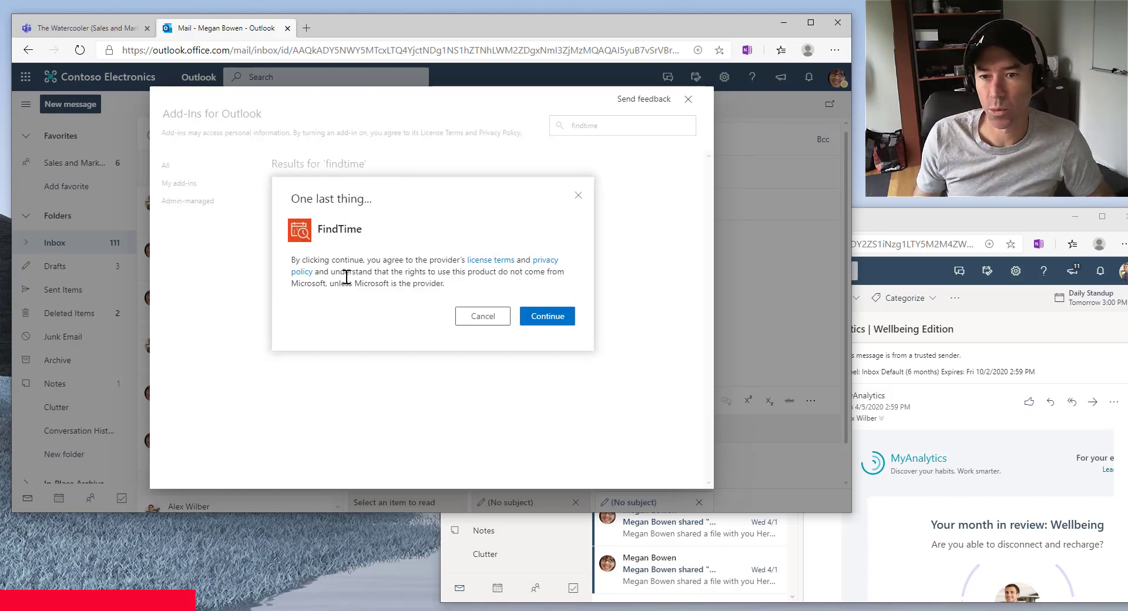
pyautogui.click(548, 316)
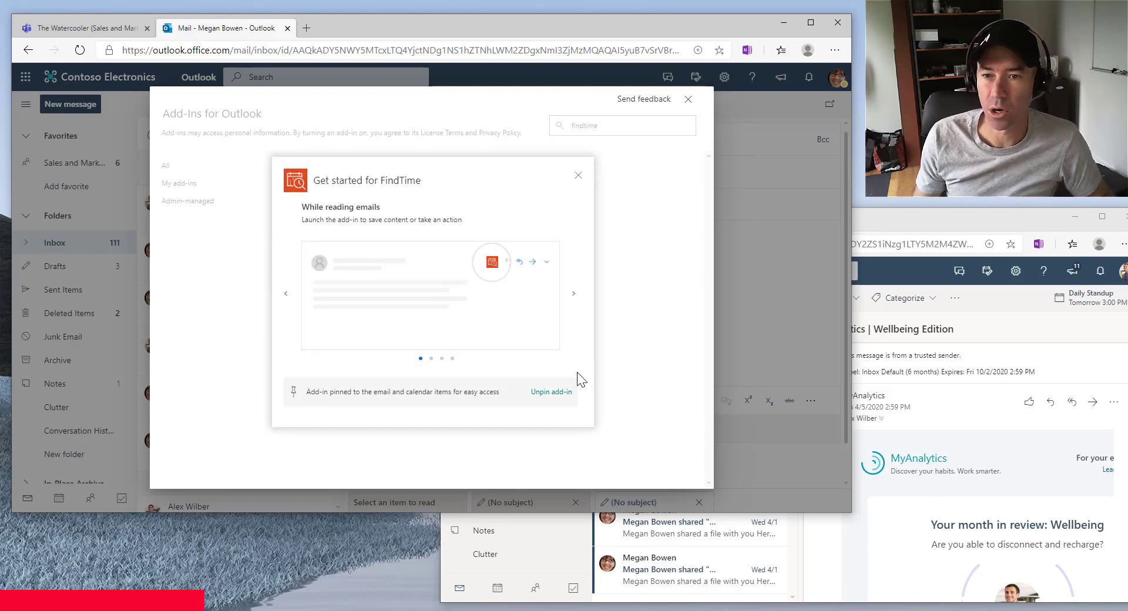
pyautogui.click(579, 176)
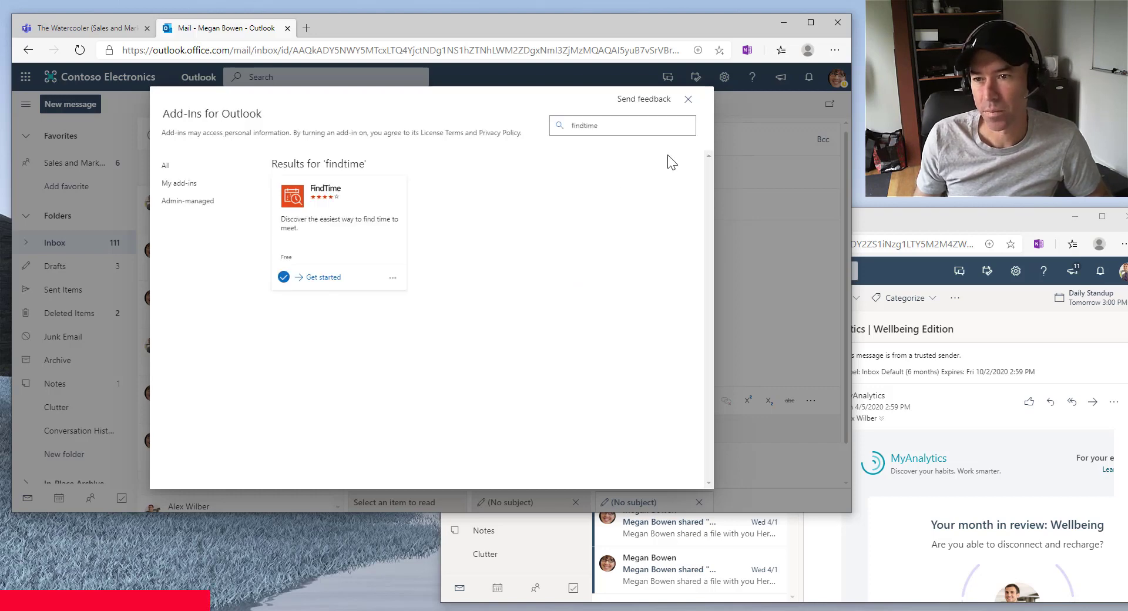
pyautogui.click(689, 100)
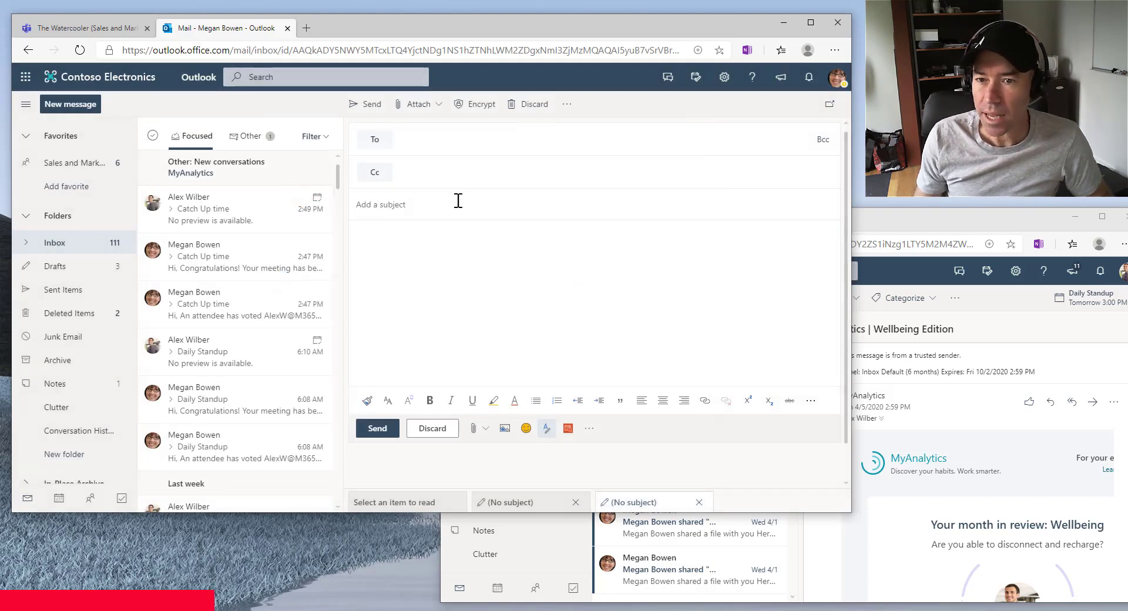
# Address the message to the first suggested contact and enter the subject "Let's FindTime to Catch Up about the Project"
pyautogui.click(453, 140)
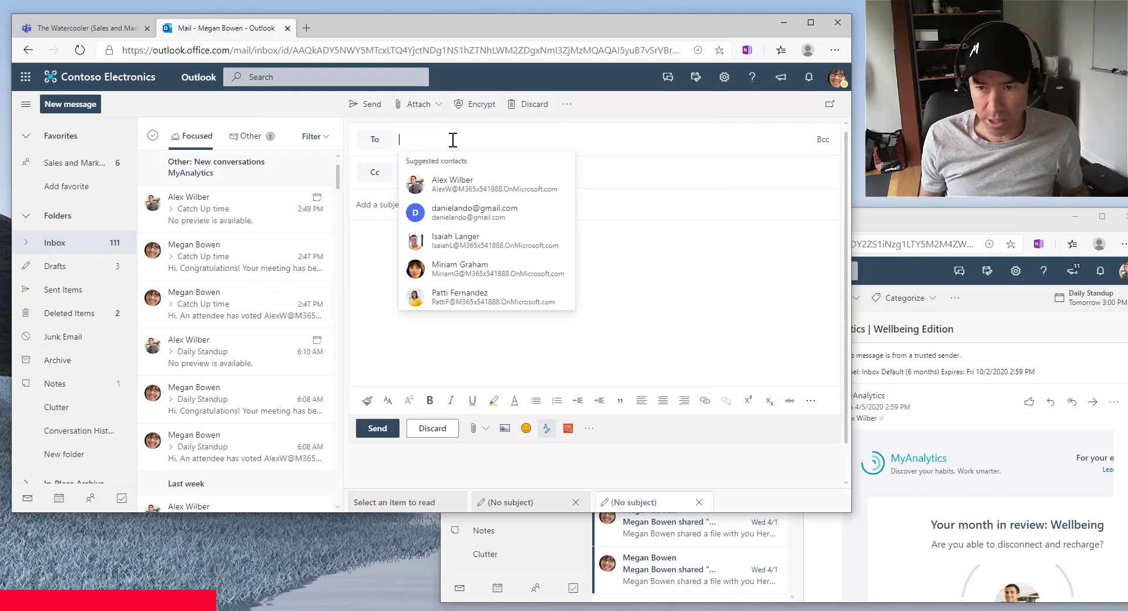
pyautogui.click(465, 183)
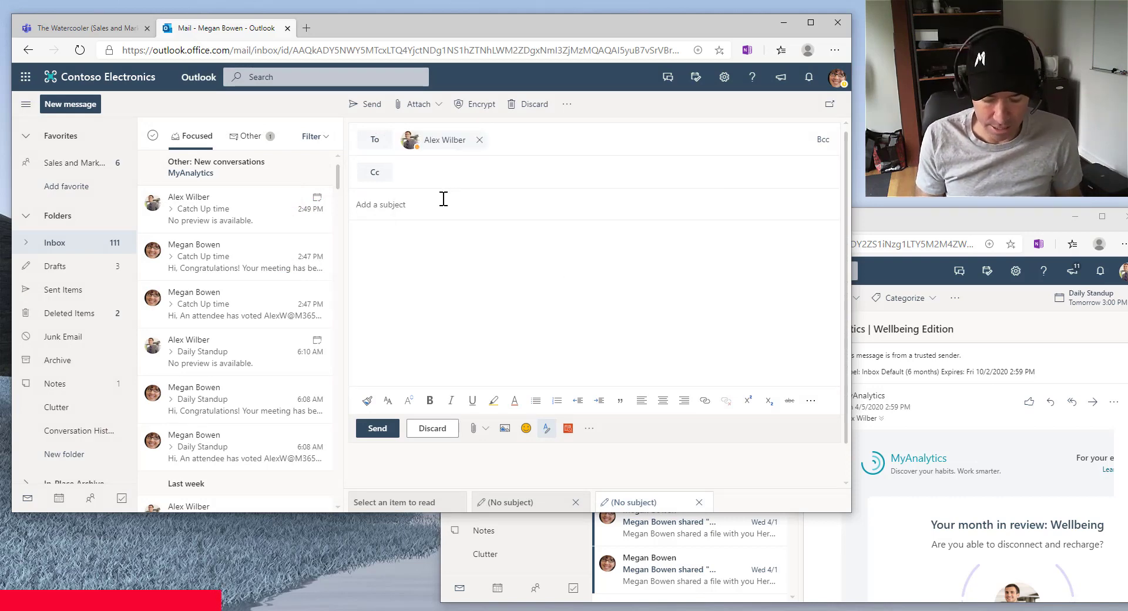
pyautogui.click(444, 199)
pyautogui.write("Let's Find")
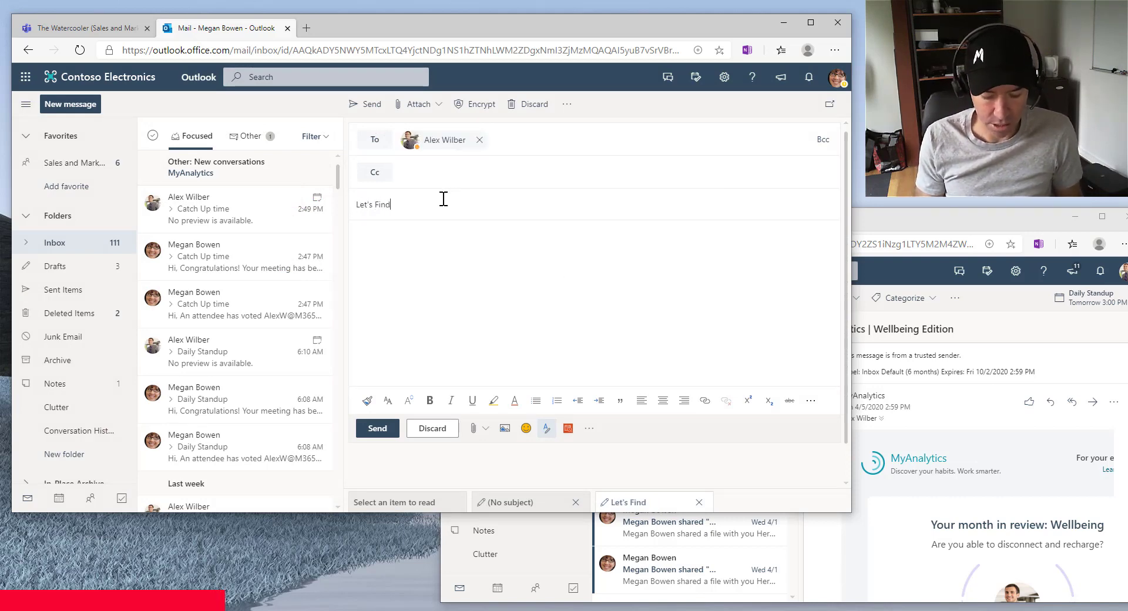
pyautogui.write('Time')
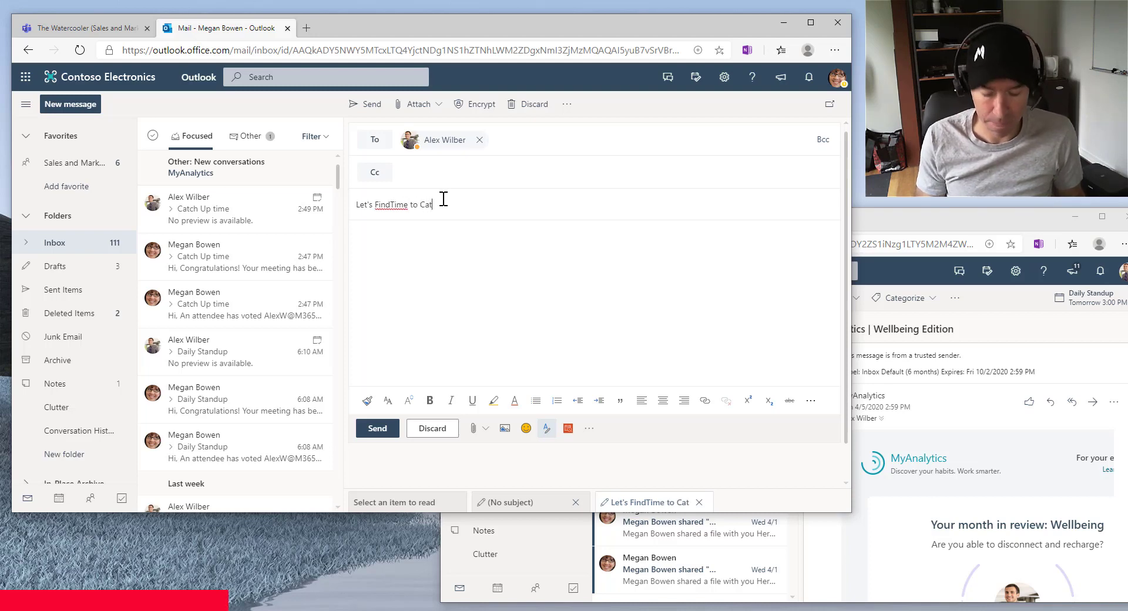
pyautogui.write(' to Cat')
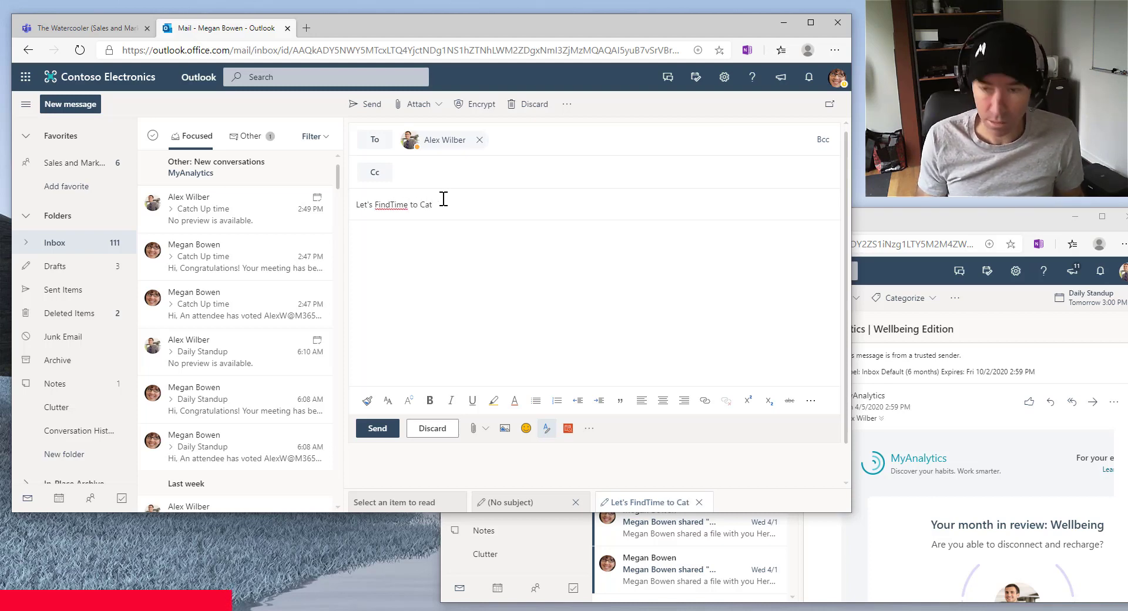
pyautogui.write('ch up about the')
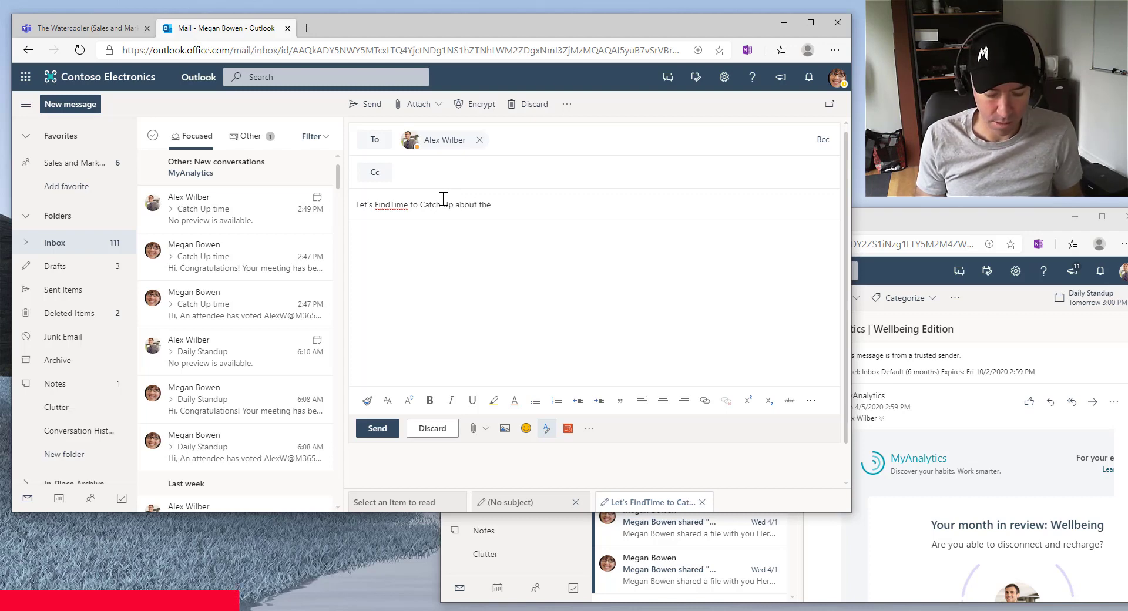
pyautogui.write(' Project')
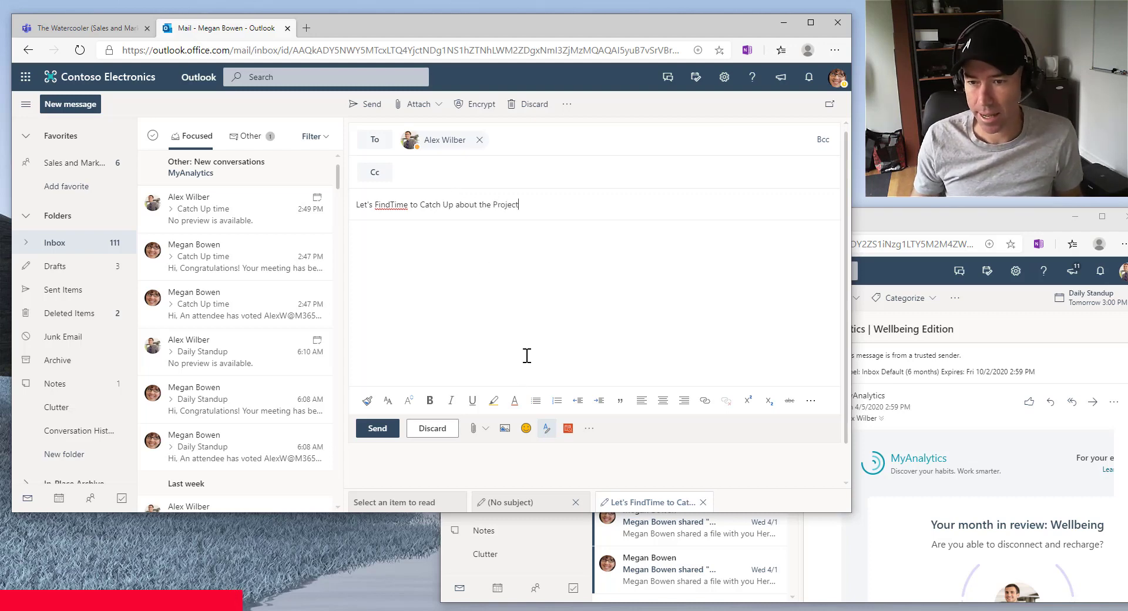
pyautogui.click(551, 384)
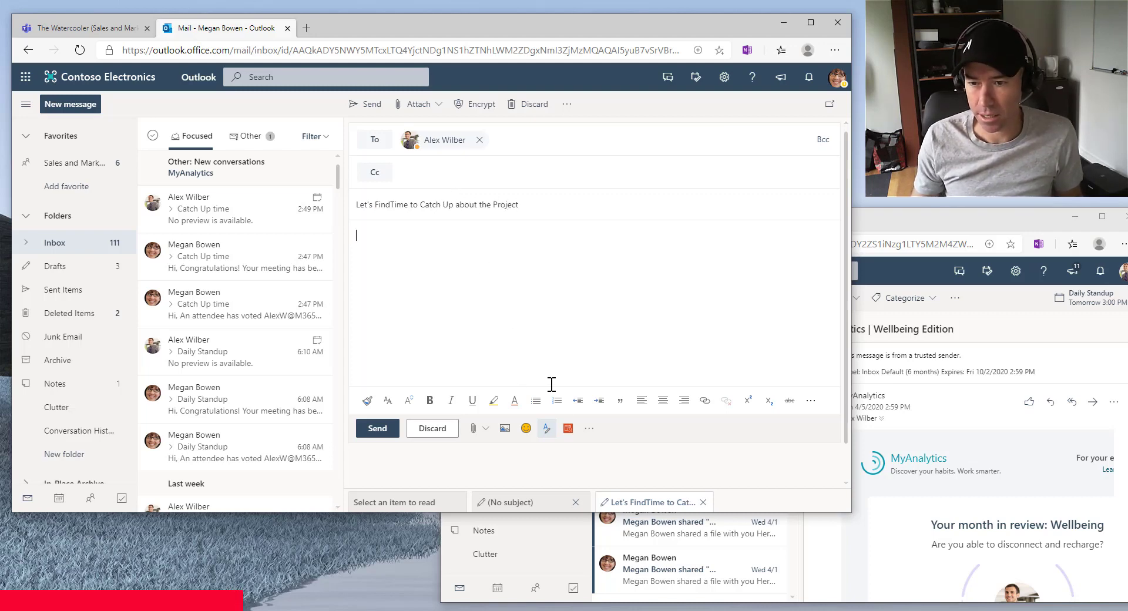
# Open a new FindTime meeting poll from the message and review its duration options, keeping 30 minutes
pyautogui.click(567, 429)
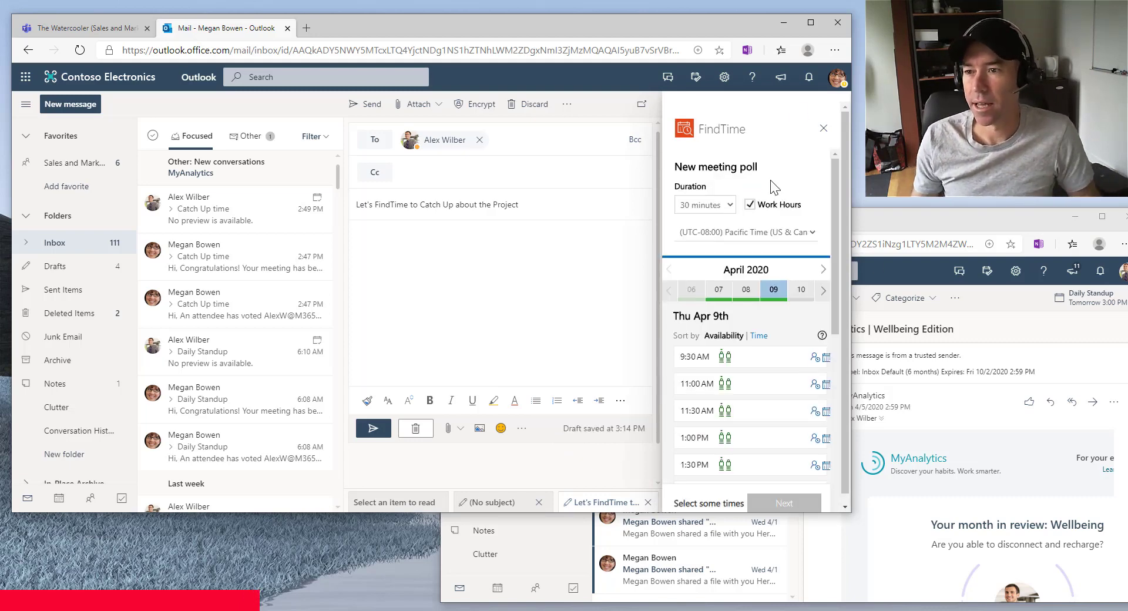
pyautogui.moveTo(833, 184); pyautogui.dragTo(841, 163)
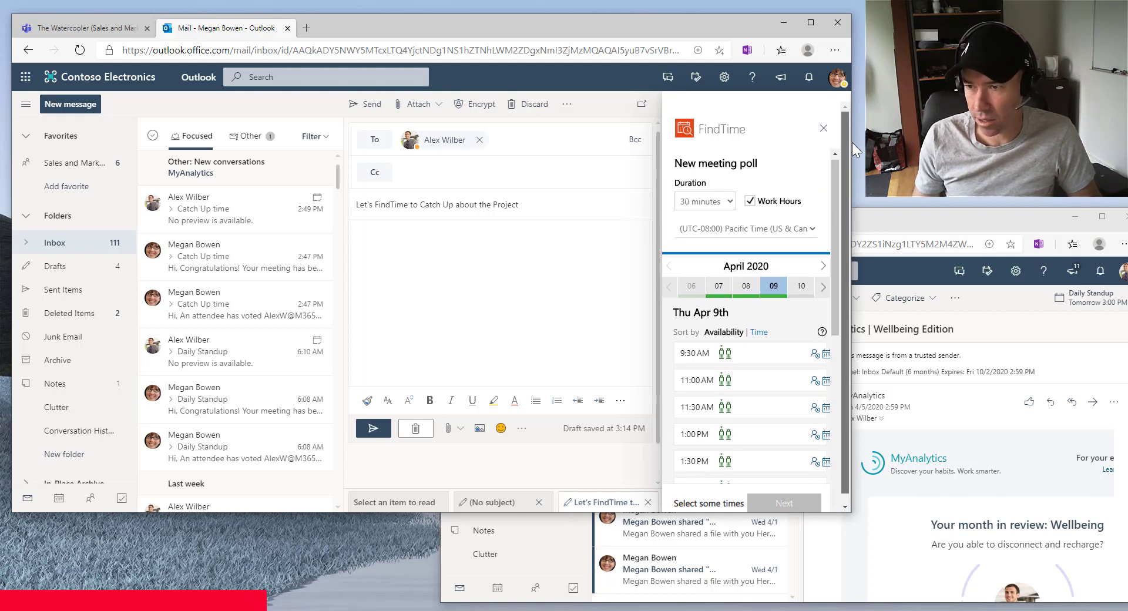
pyautogui.moveTo(838, 174)
pyautogui.mouseDown()
pyautogui.moveTo(844, 255)
pyautogui.moveTo(846, 168)
pyautogui.mouseUp()
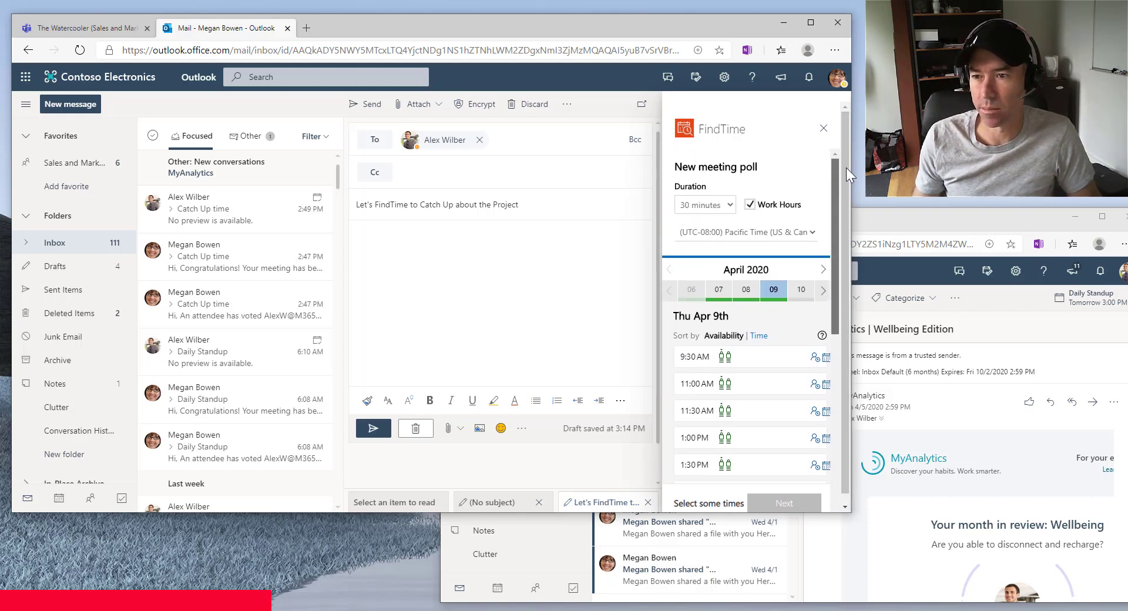
pyautogui.click(728, 207)
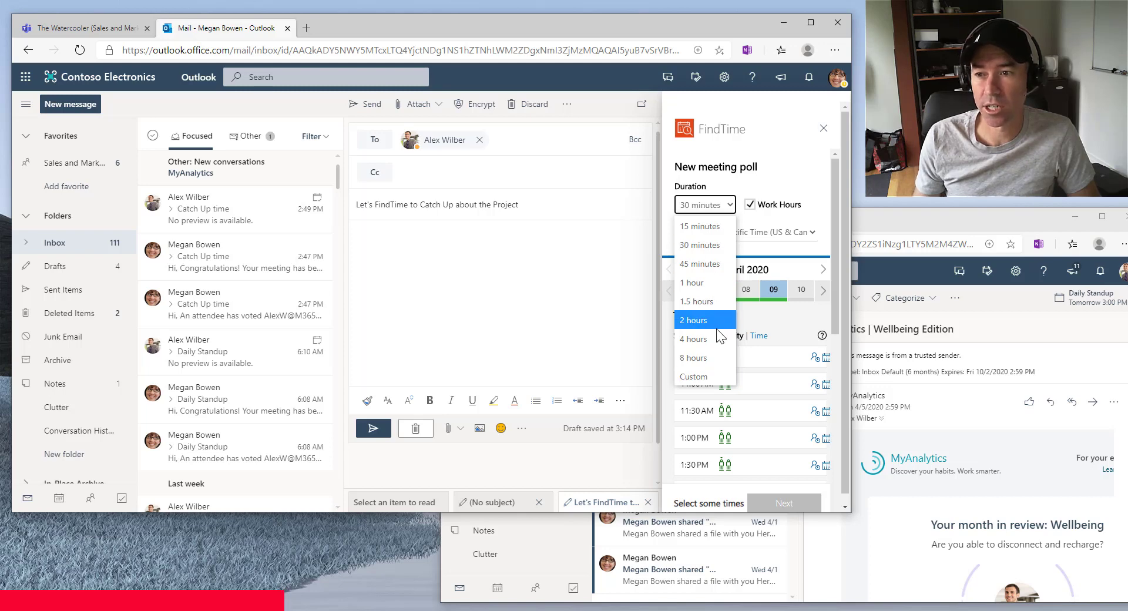
pyautogui.click(774, 200)
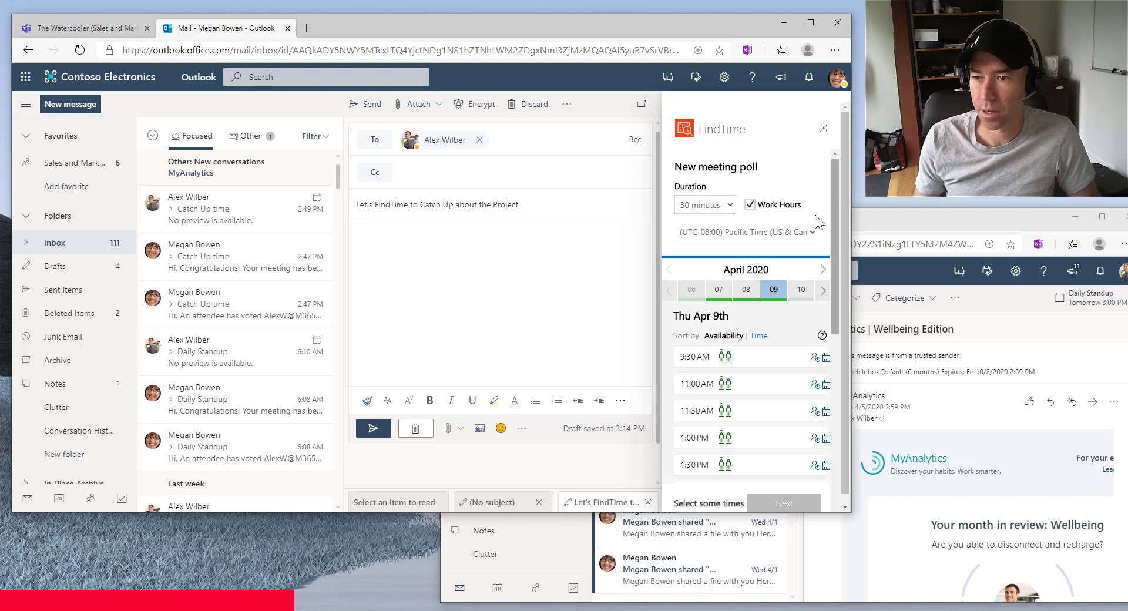
# Set the poll's time zone to (UTC+10:00) Canberra, Melbourne, Sydney and turn off the Work Hours restriction
pyautogui.click(785, 235)
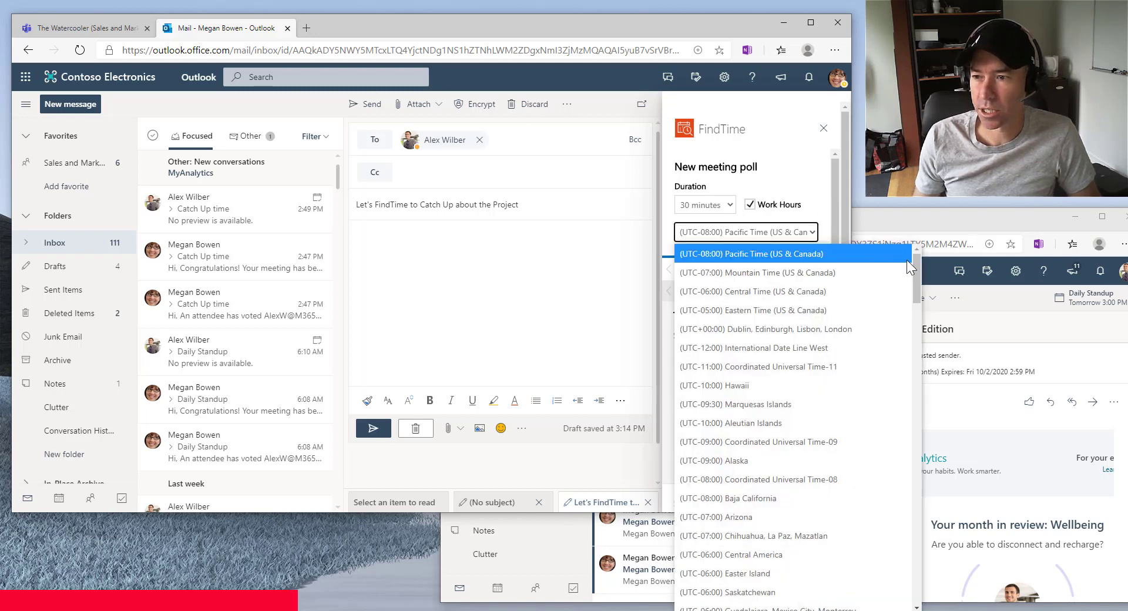
pyautogui.moveTo(914, 260); pyautogui.dragTo(939, 520)
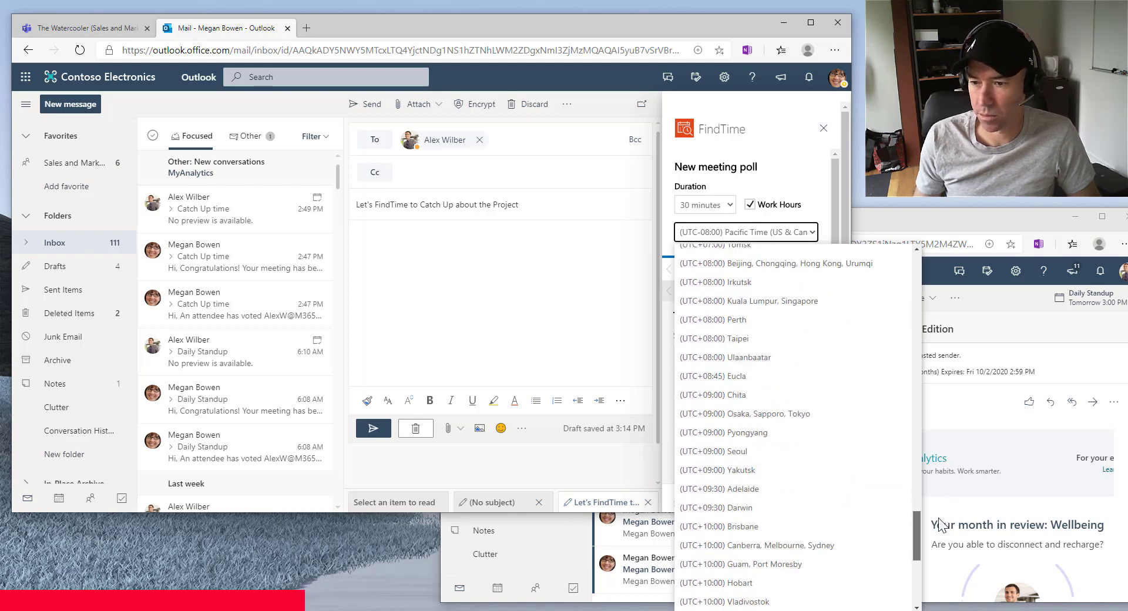
pyautogui.click(843, 550)
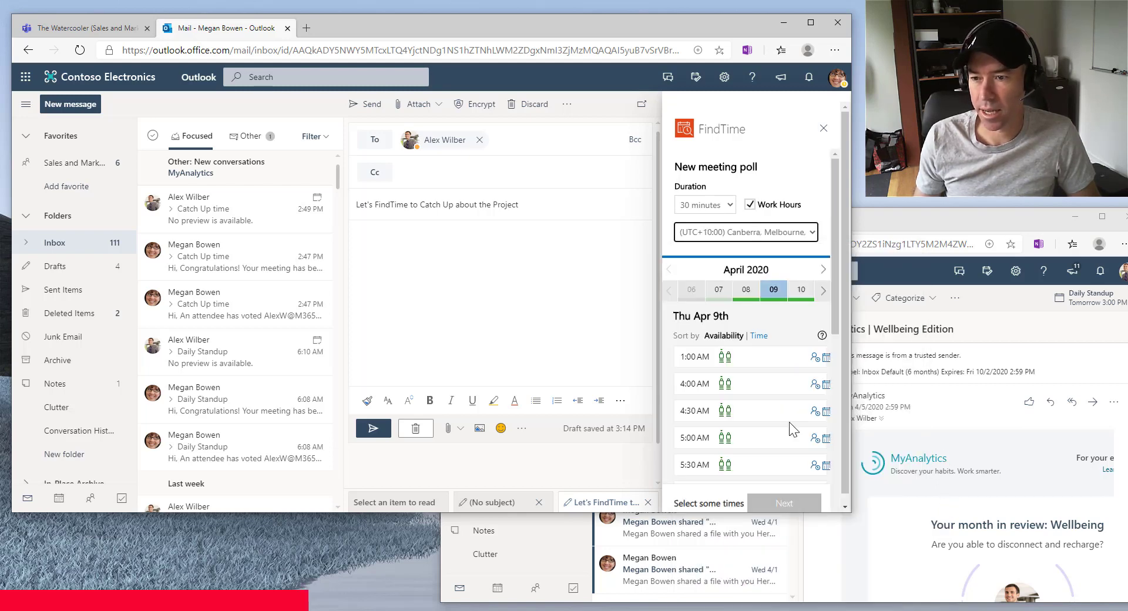
pyautogui.click(747, 206)
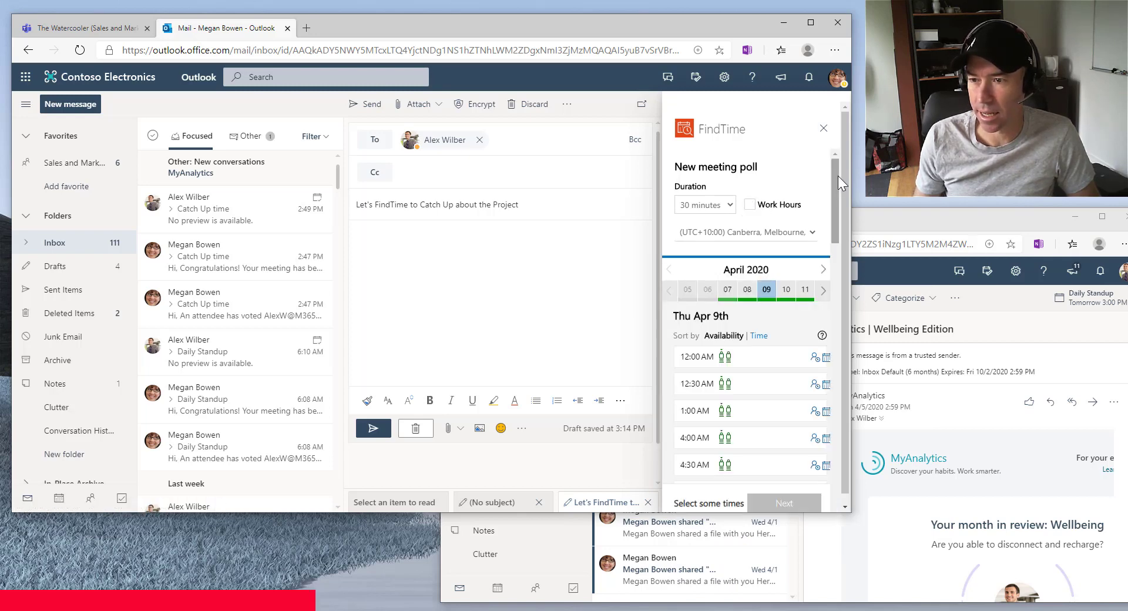
pyautogui.moveTo(834, 177)
pyautogui.mouseDown()
pyautogui.moveTo(834, 319)
pyautogui.moveTo(835, 160)
pyautogui.mouseUp()
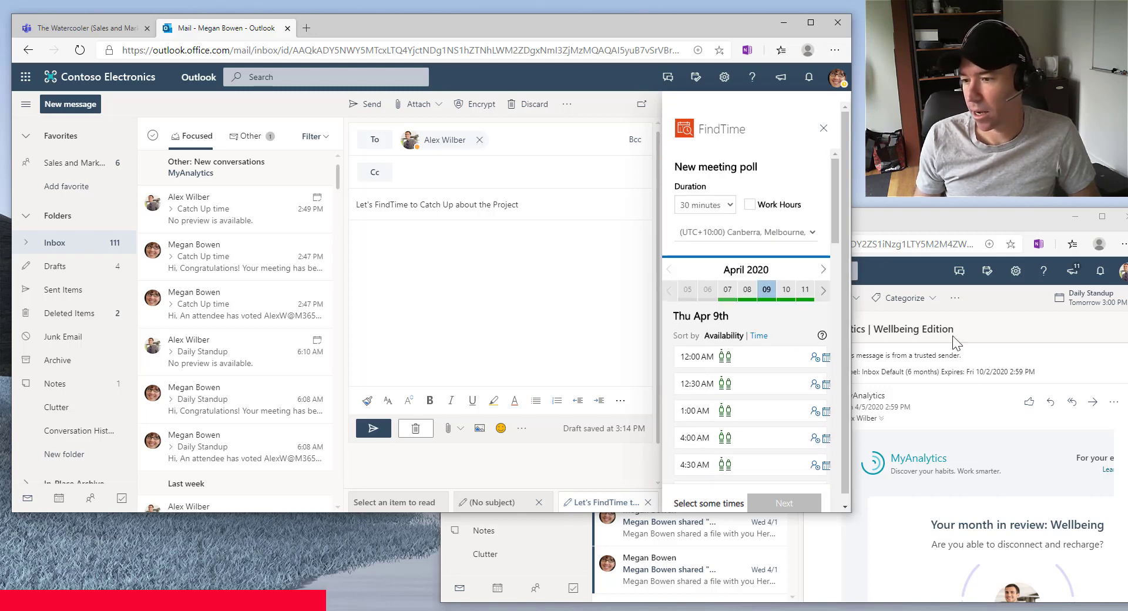
# Choose Wed Apr 8th and select 1:00 PM, 3:00 PM and 4:00 PM as proposed meeting times
pyautogui.click(747, 292)
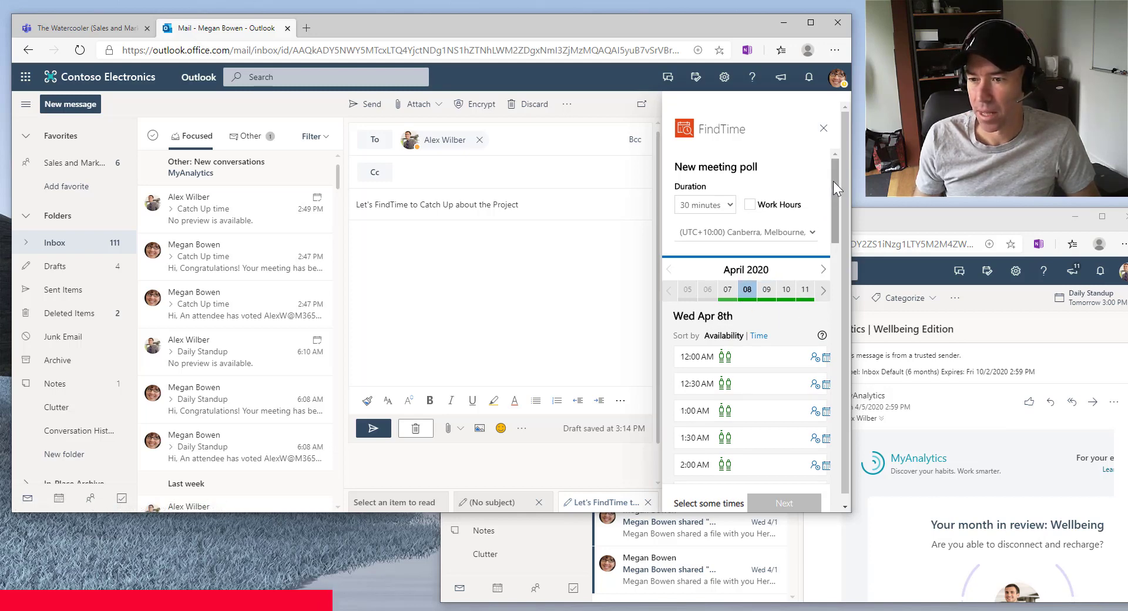
pyautogui.moveTo(834, 181); pyautogui.dragTo(838, 343)
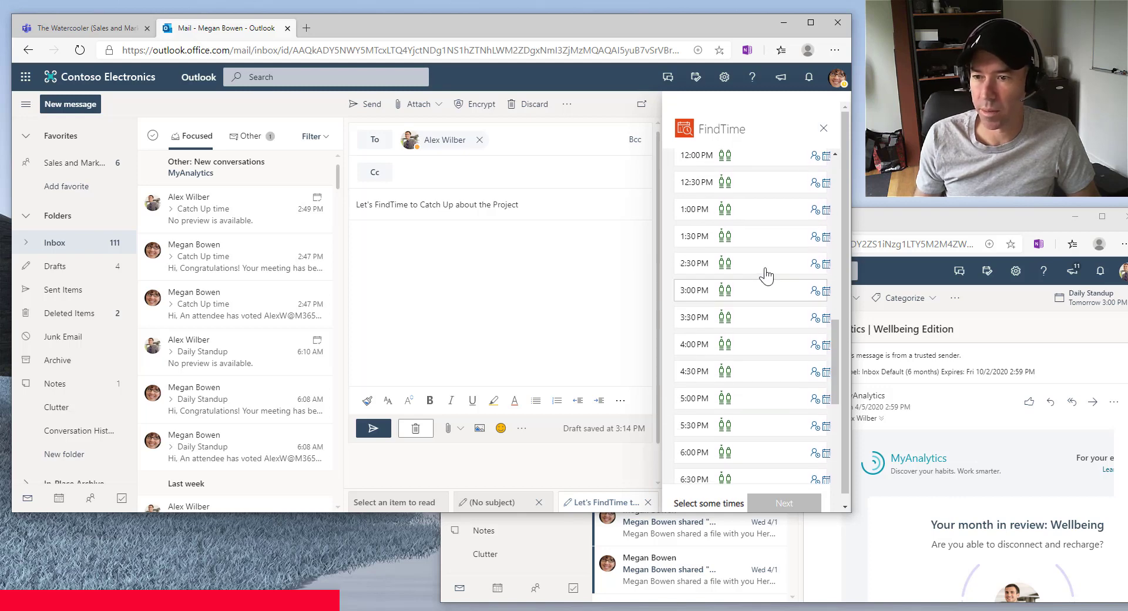
pyautogui.click(705, 211)
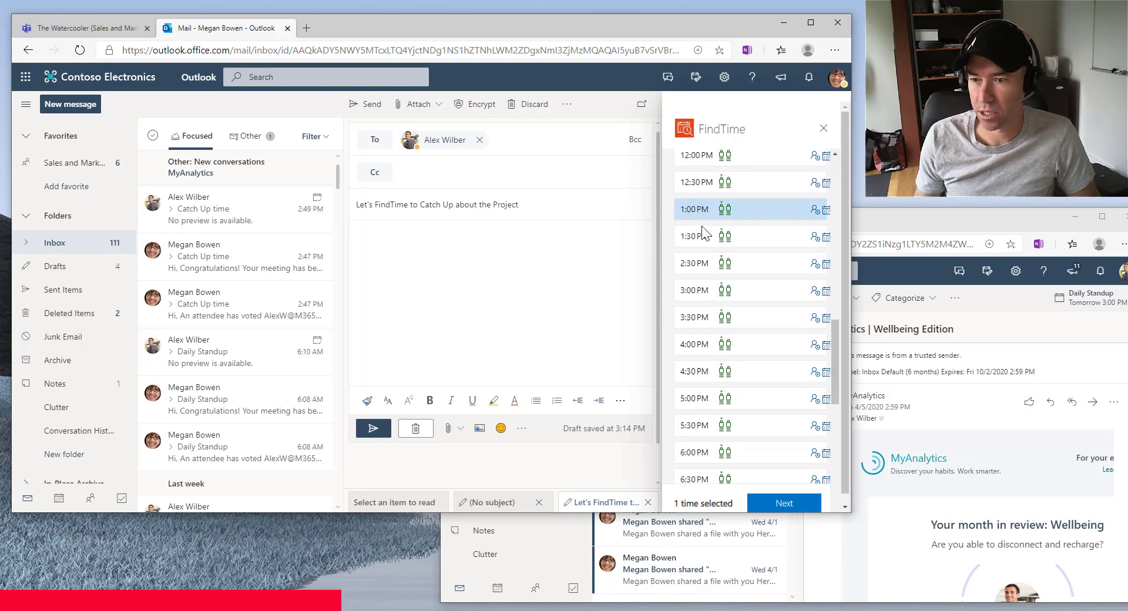
pyautogui.click(698, 291)
pyautogui.click(702, 346)
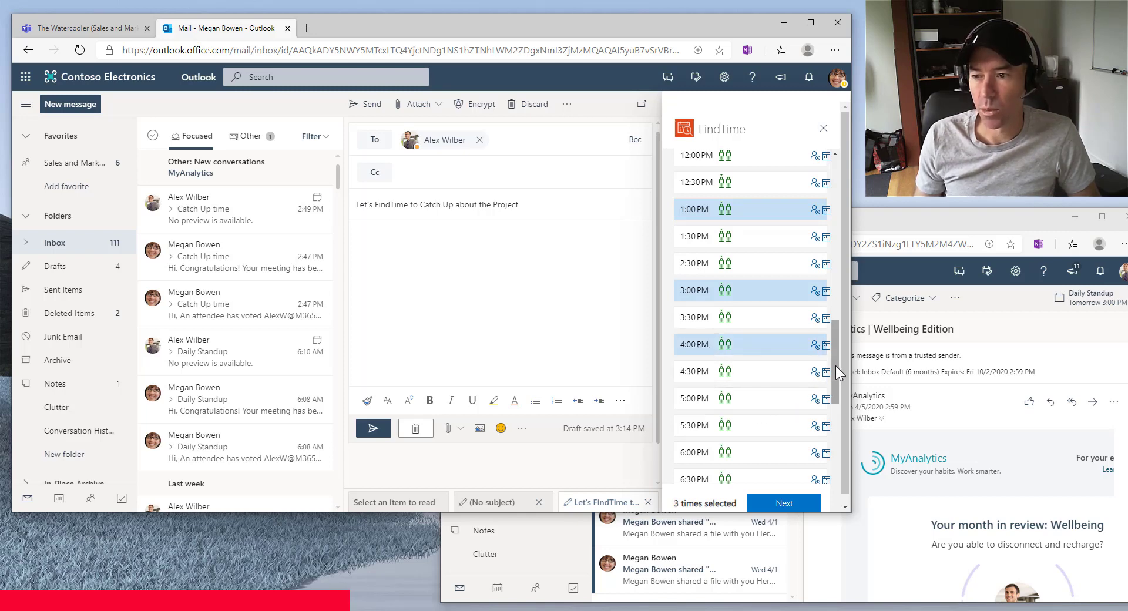
# Examine the attendees' availability details for the 12:00 AM slot on Apr 8th and collapse them again
pyautogui.moveTo(839, 373); pyautogui.dragTo(840, 218)
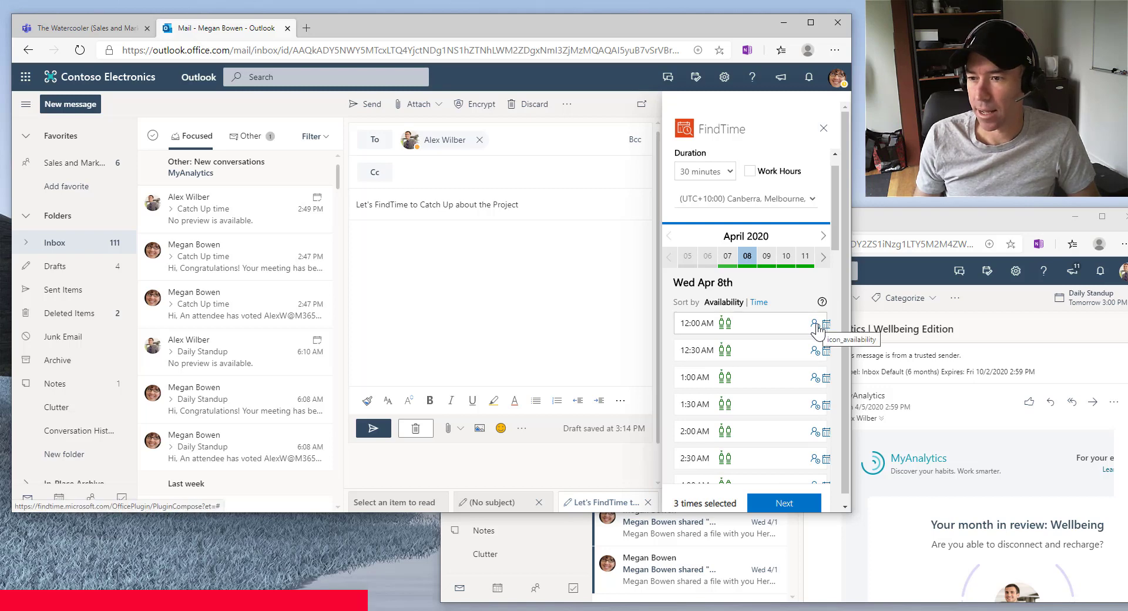
pyautogui.scroll(-2, 780, 322)
pyautogui.scroll(3, 781, 322)
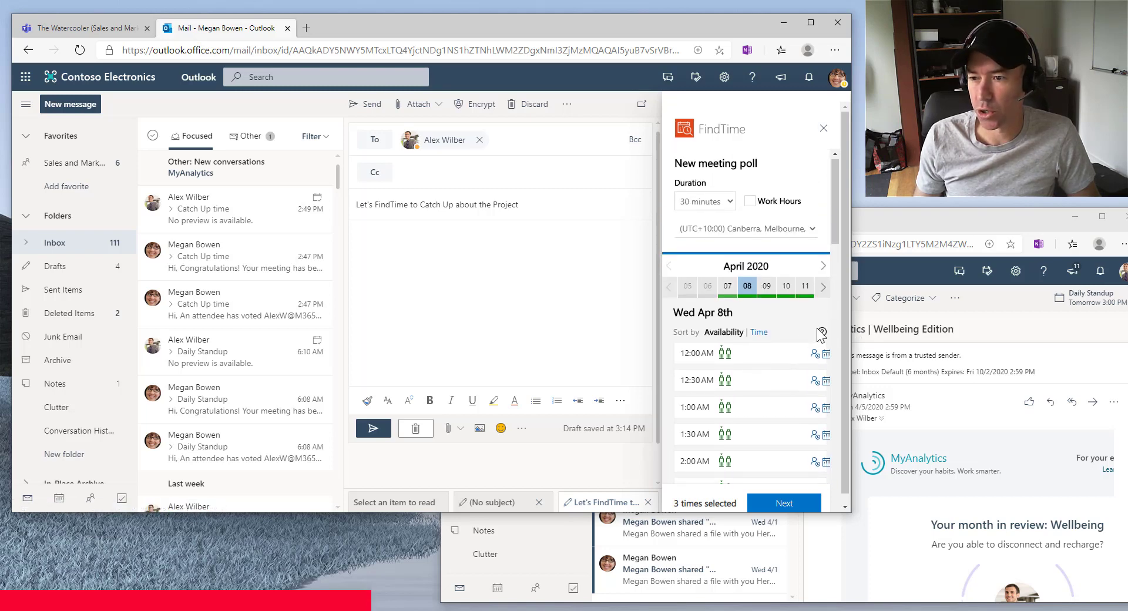
pyautogui.click(815, 355)
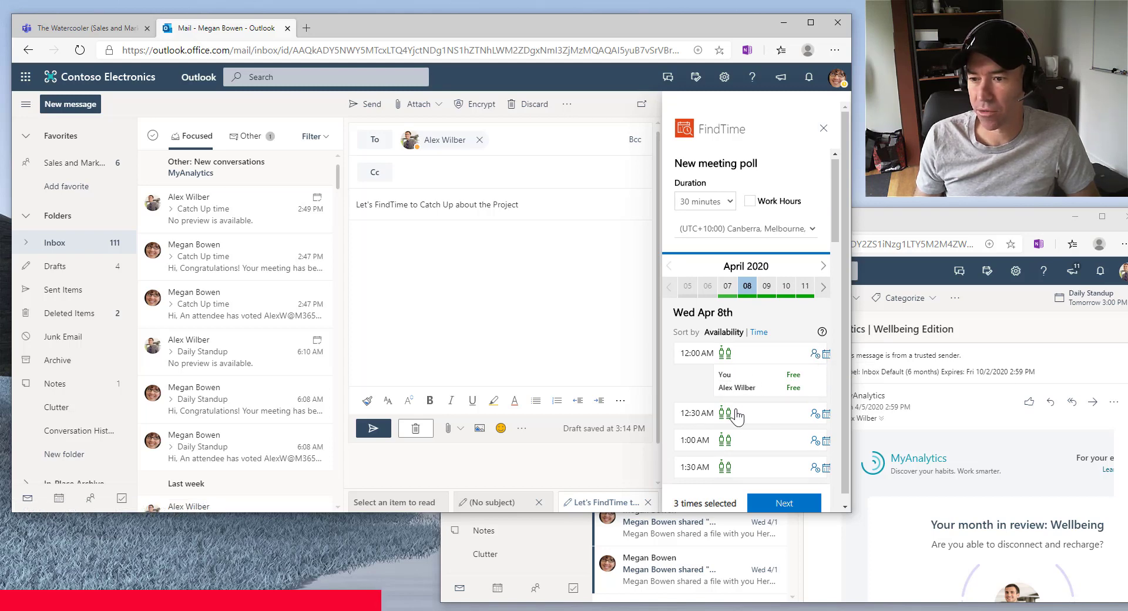
pyautogui.scroll(-5, 738, 418)
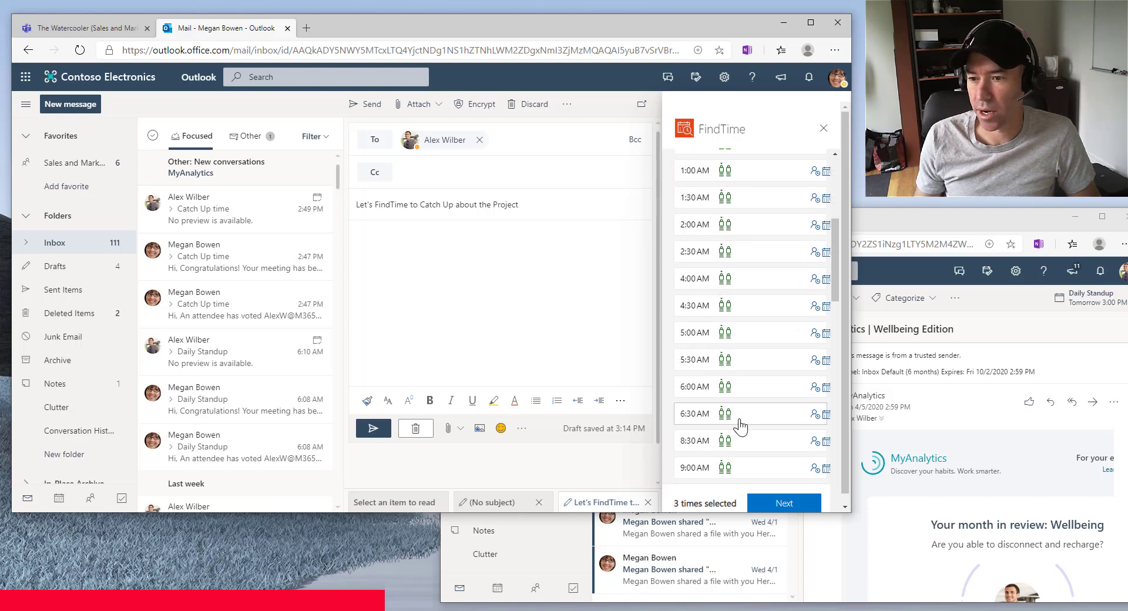
pyautogui.scroll(-8, 741, 426)
pyautogui.scroll(3, 753, 428)
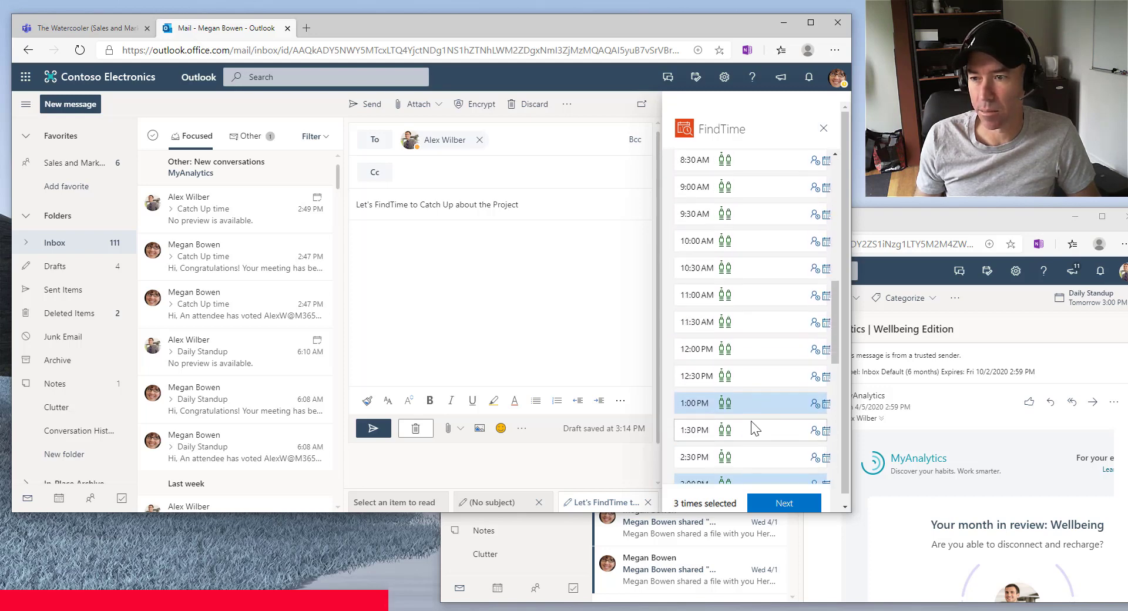
pyautogui.scroll(10, 752, 426)
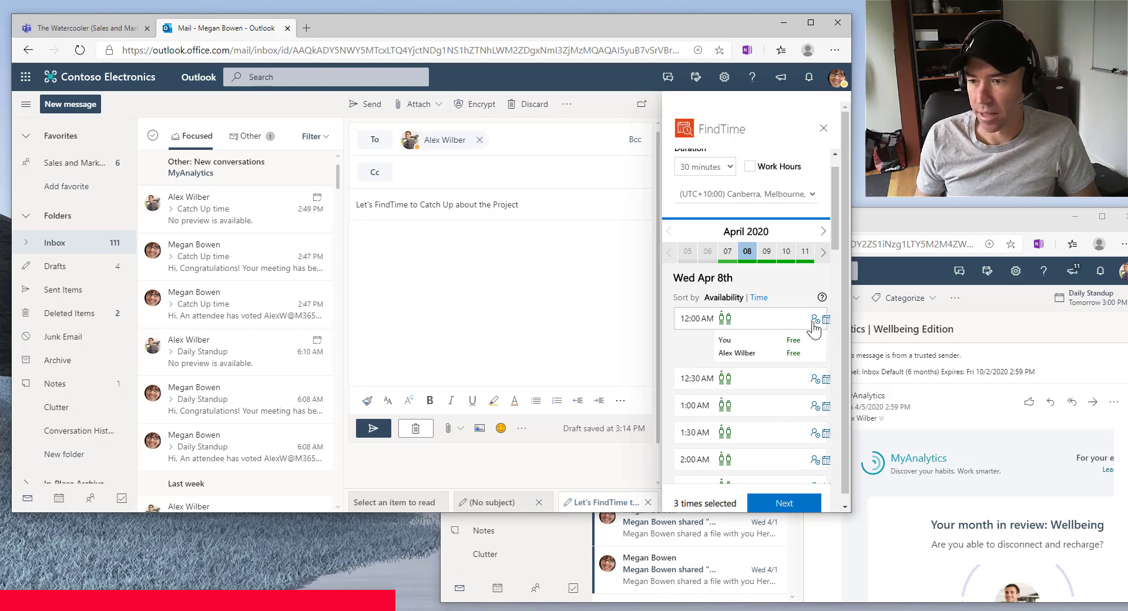
pyautogui.click(813, 321)
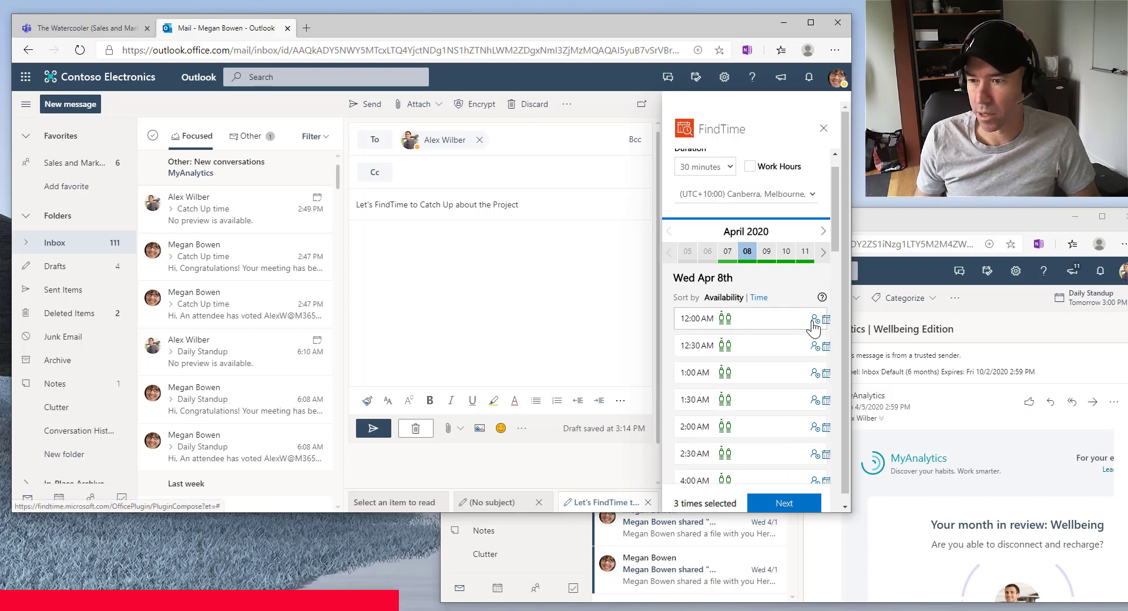
pyautogui.scroll(-10, 803, 356)
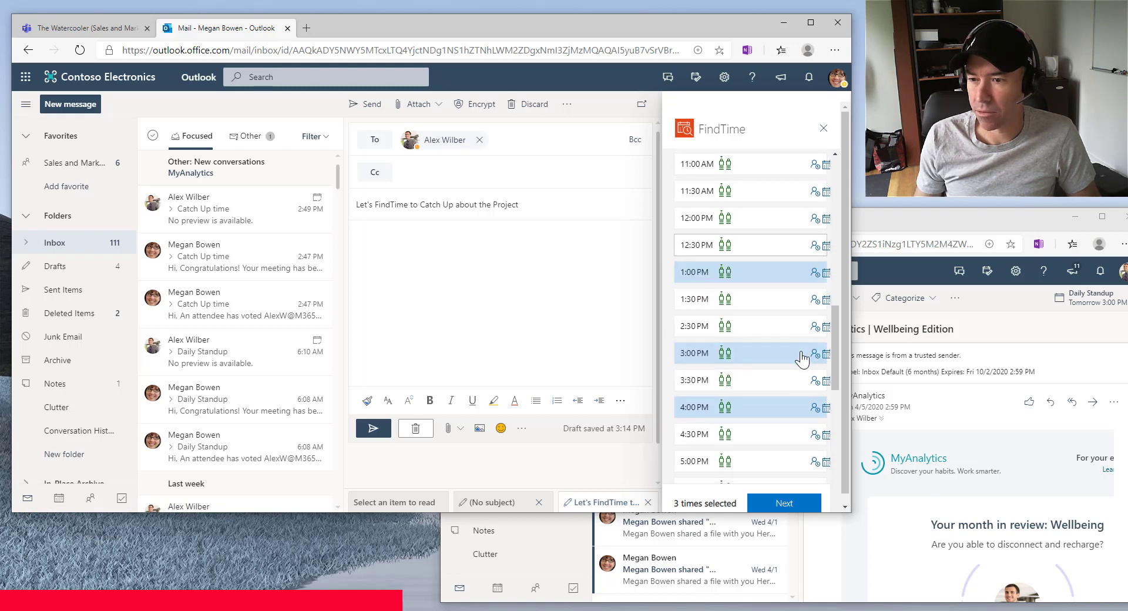
# Preview the calendar around the 1:00 PM and 1:30 PM slots to check for neighbouring appointments
pyautogui.click(827, 273)
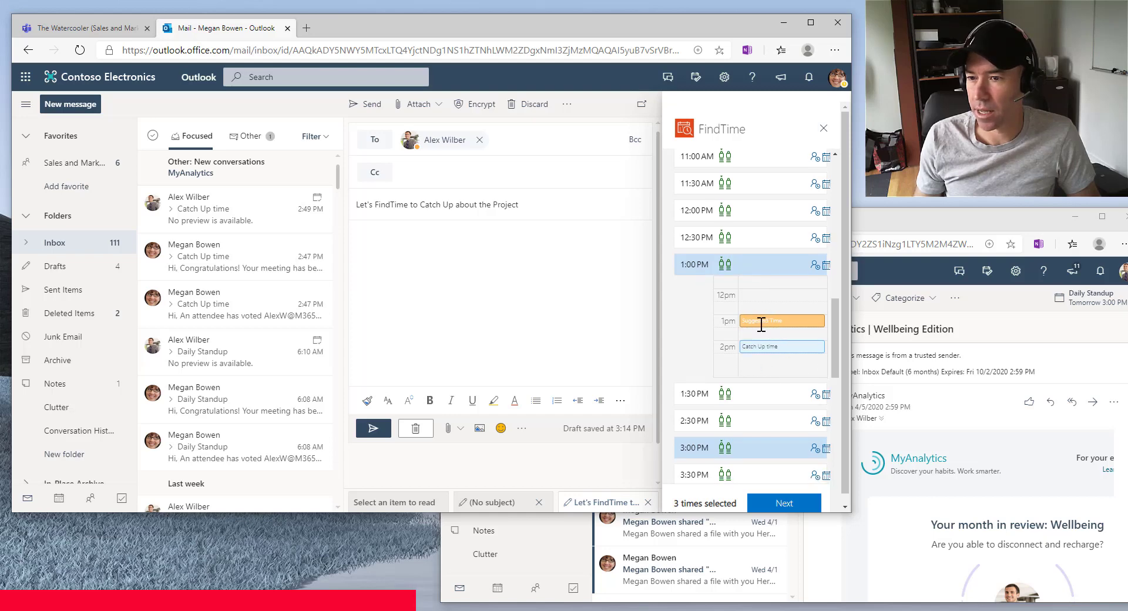
pyautogui.scroll(1, 762, 324)
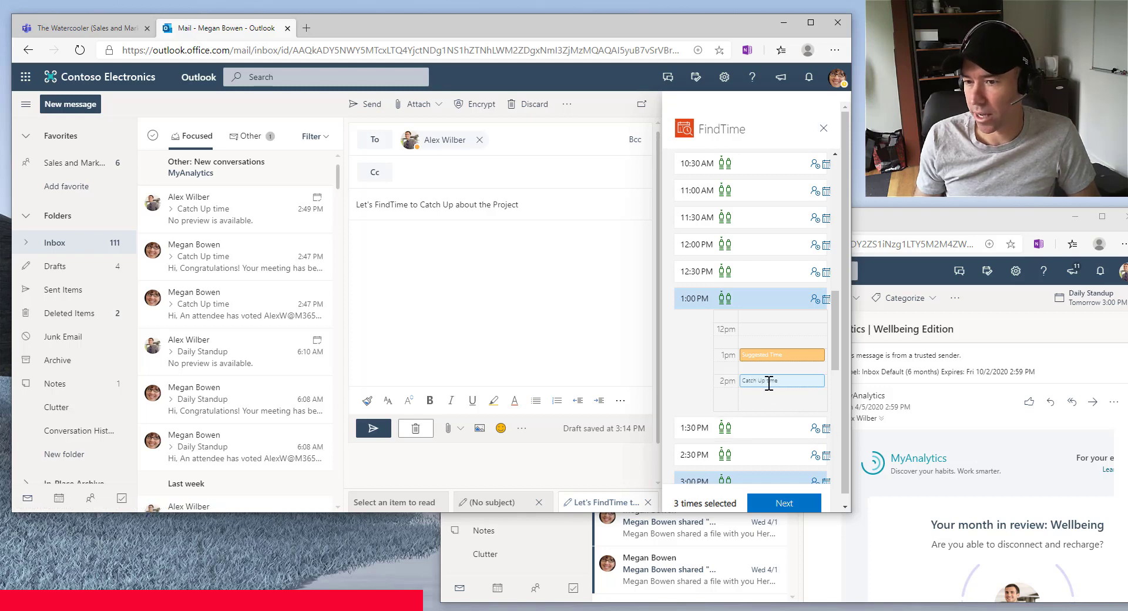
pyautogui.click(827, 429)
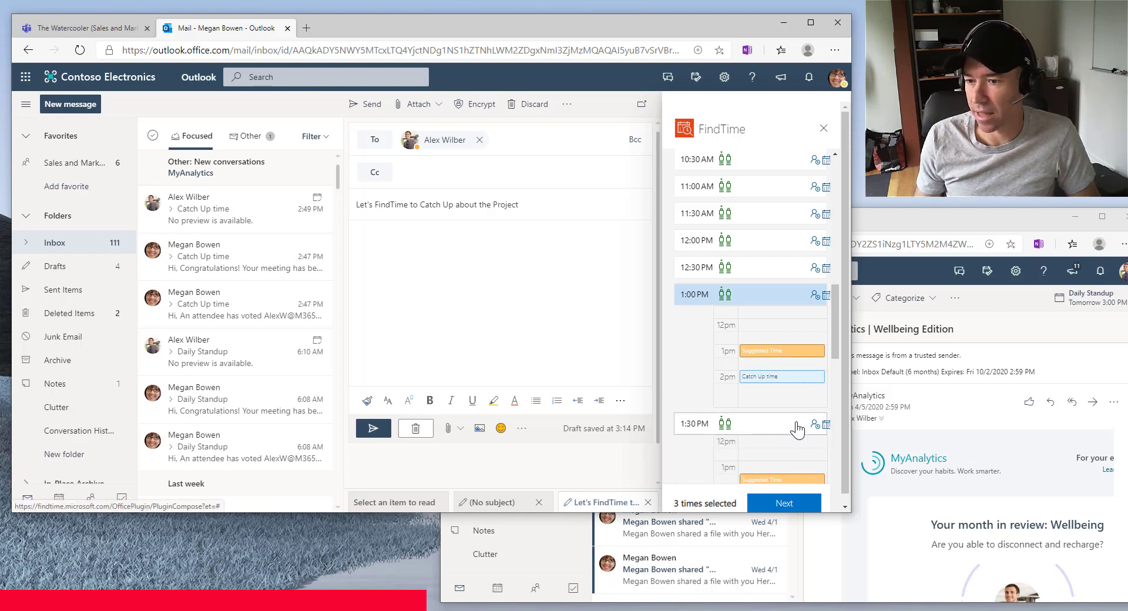
pyautogui.scroll(-3, 796, 429)
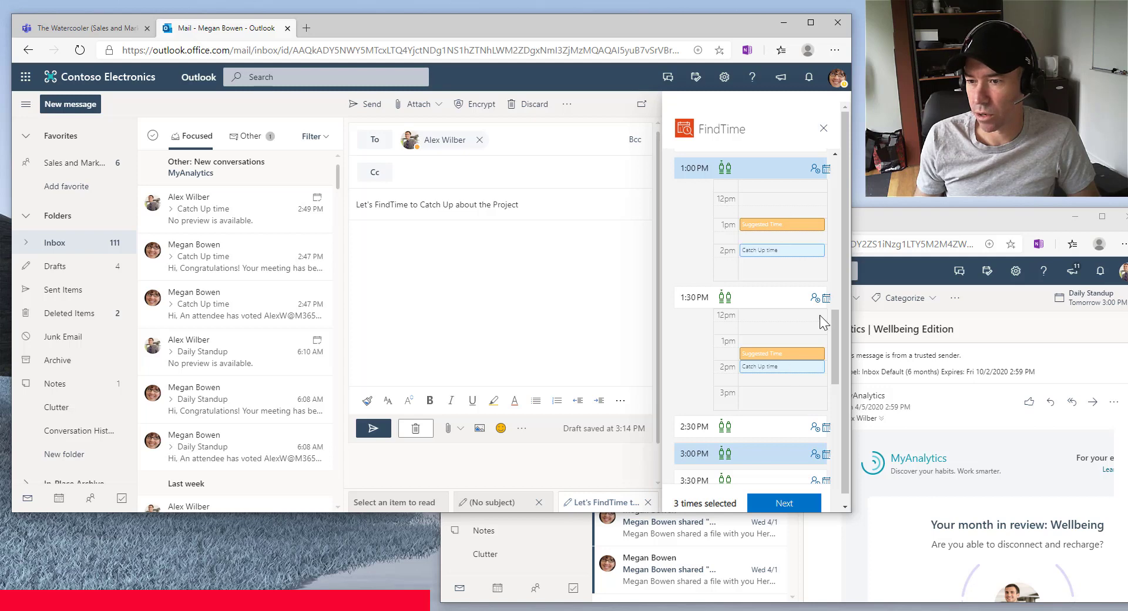
pyautogui.click(825, 299)
pyautogui.scroll(2, 781, 369)
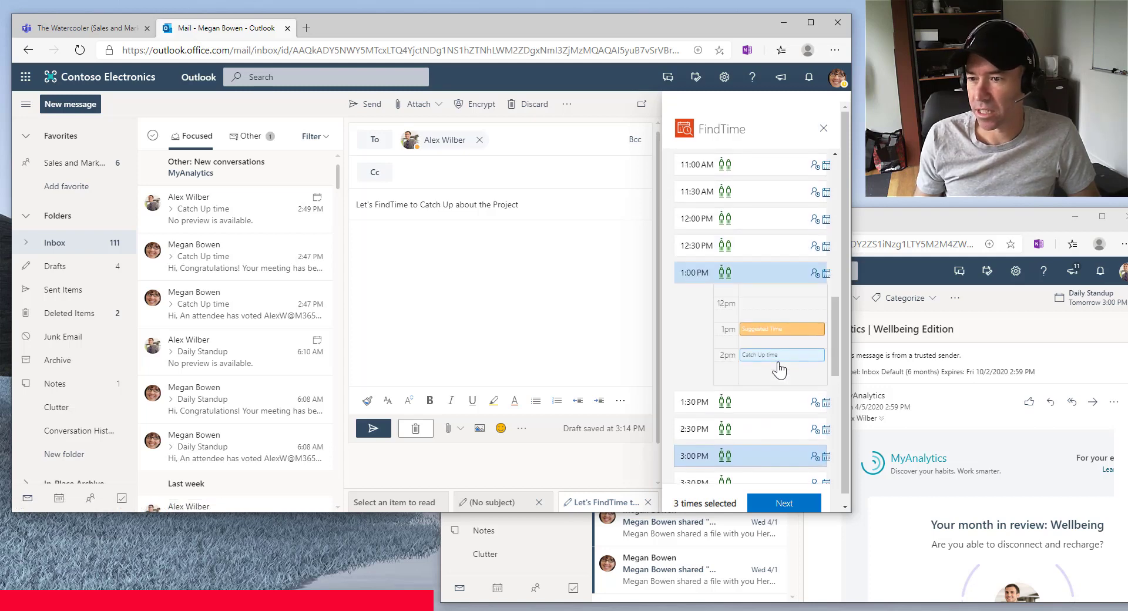
# Remove 1:00 PM from the selected times and continue to the poll's location and settings
pyautogui.click(776, 288)
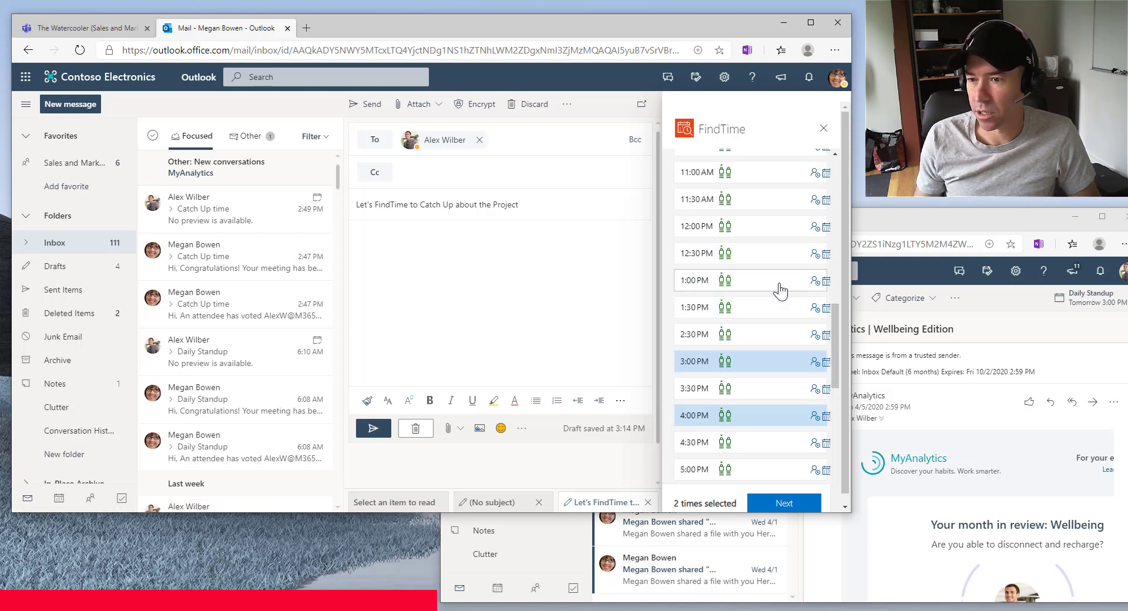
pyautogui.scroll(10, 758, 308)
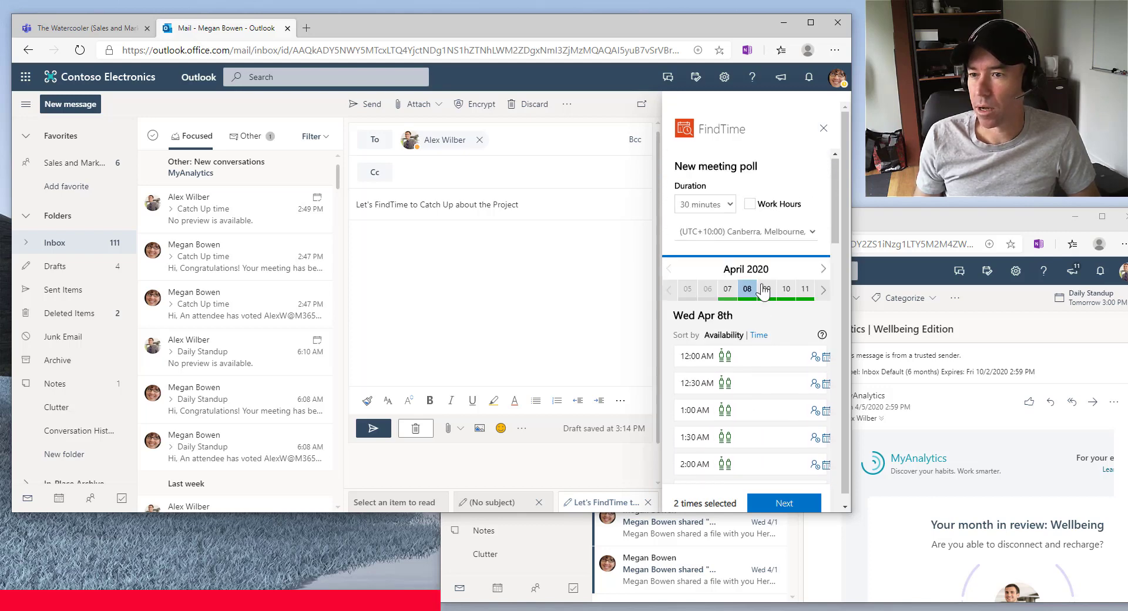
pyautogui.click(787, 504)
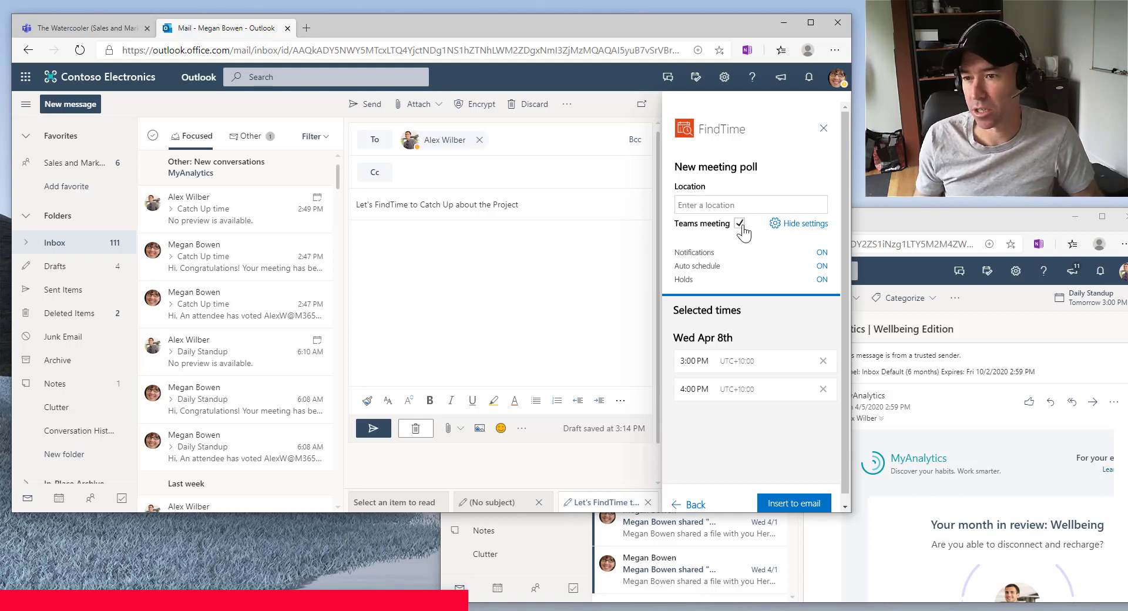
# Review the Notifications and Auto schedule explanations and insert the poll into the email with its default settings
pyautogui.moveTo(699, 256)
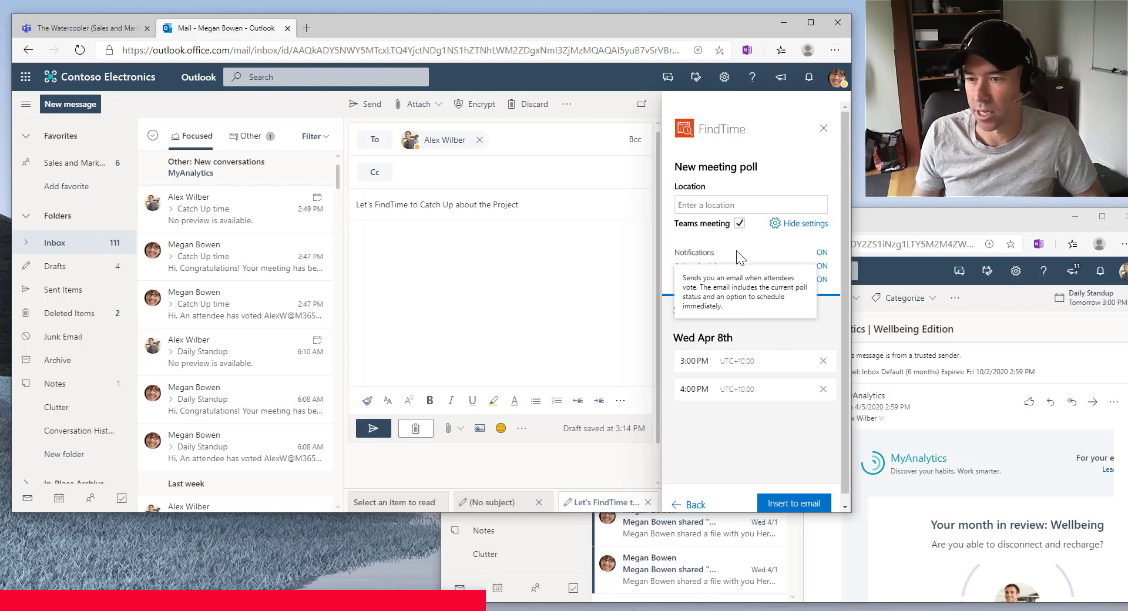
pyautogui.moveTo(713, 273)
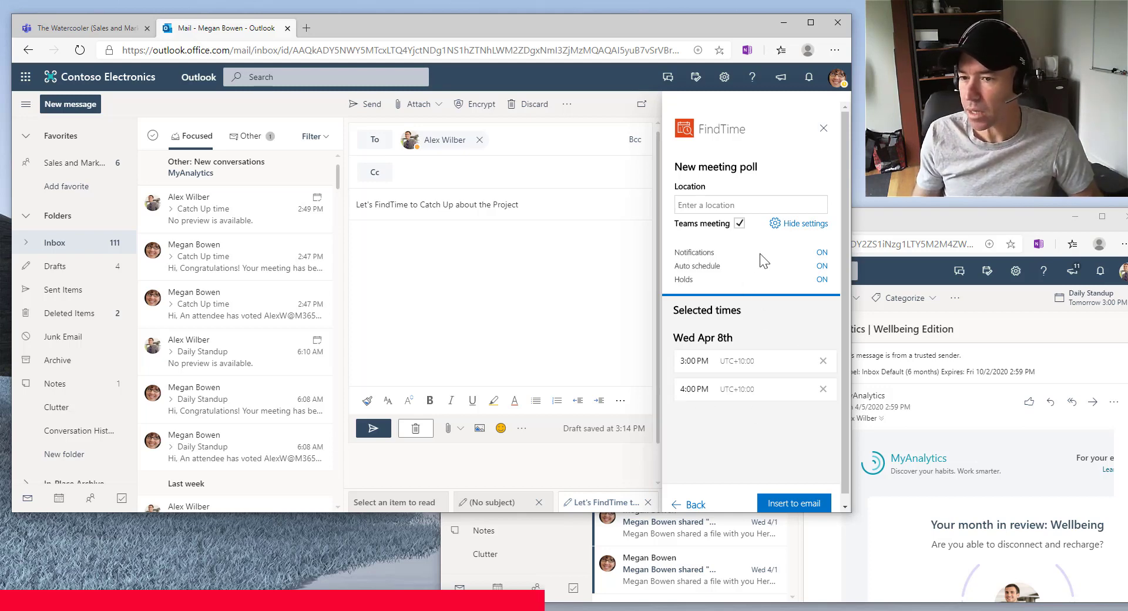
pyautogui.click(790, 506)
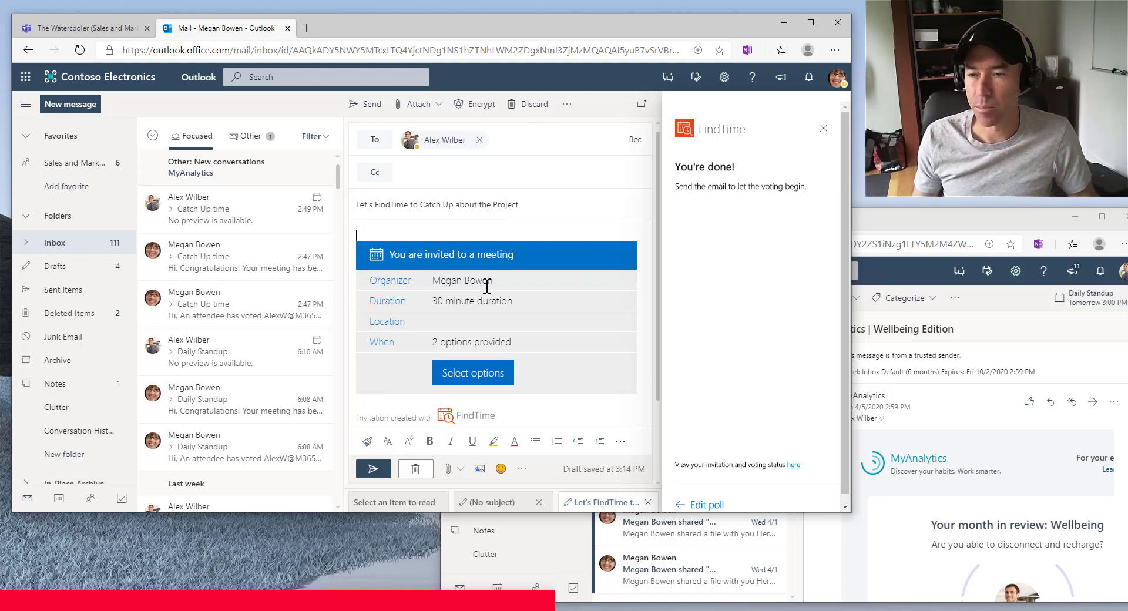
# Close the FindTime pane, check the inserted meeting invitation and send the message
pyautogui.click(822, 129)
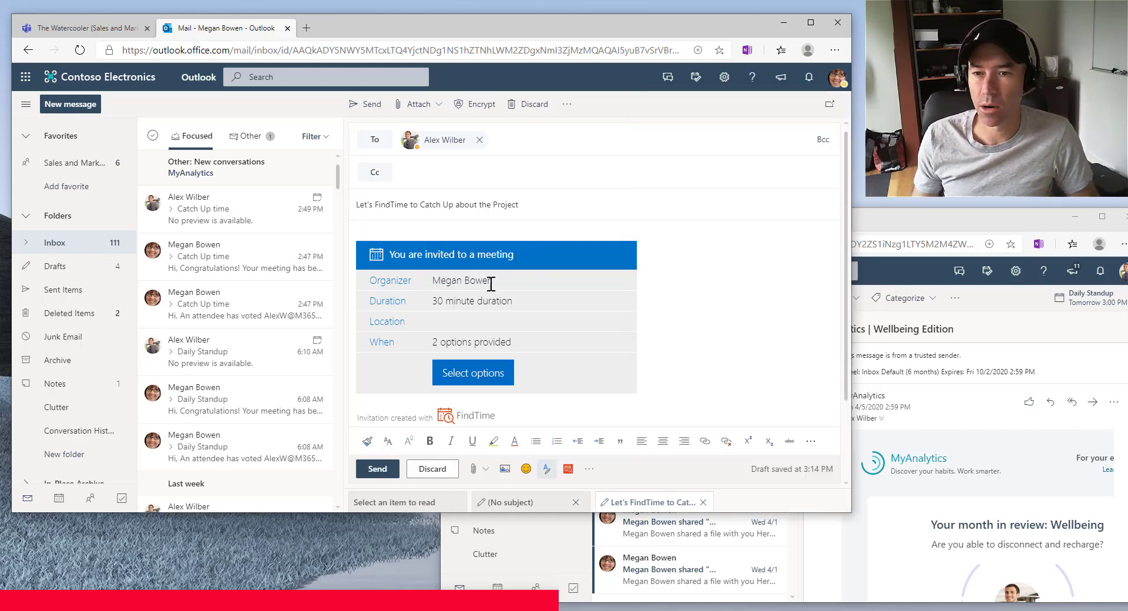
pyautogui.scroll(-1, 724, 350)
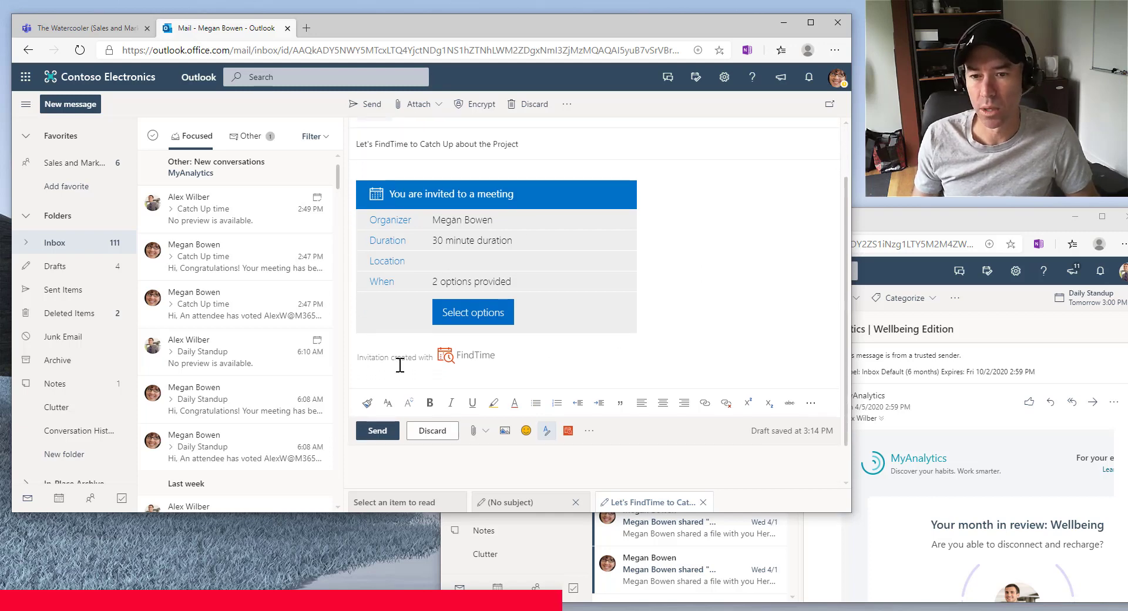
pyautogui.scroll(1, 640, 362)
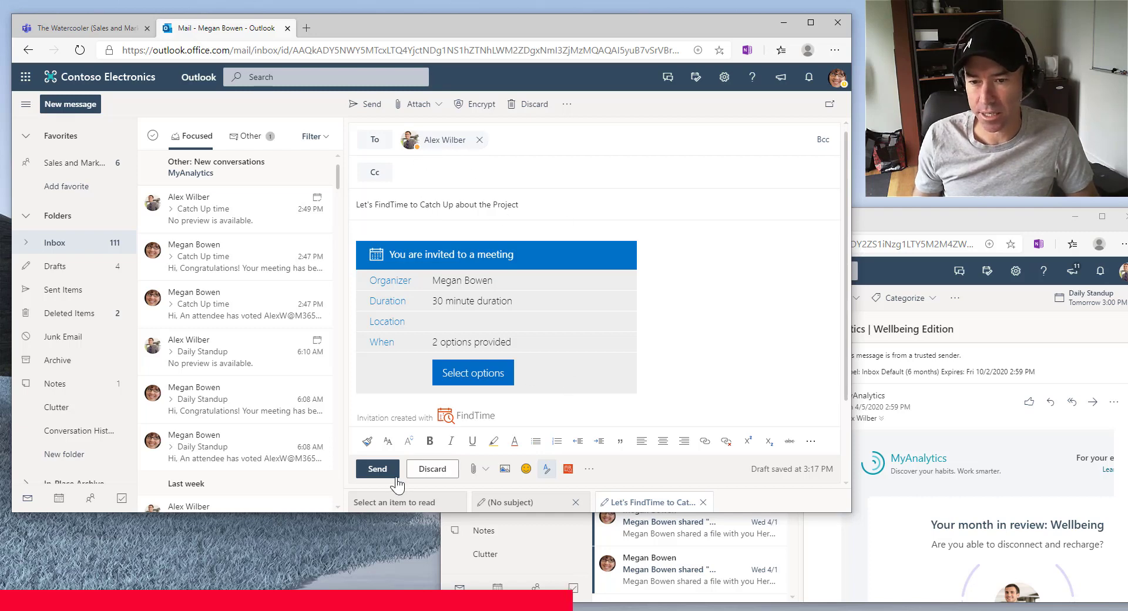
pyautogui.click(379, 470)
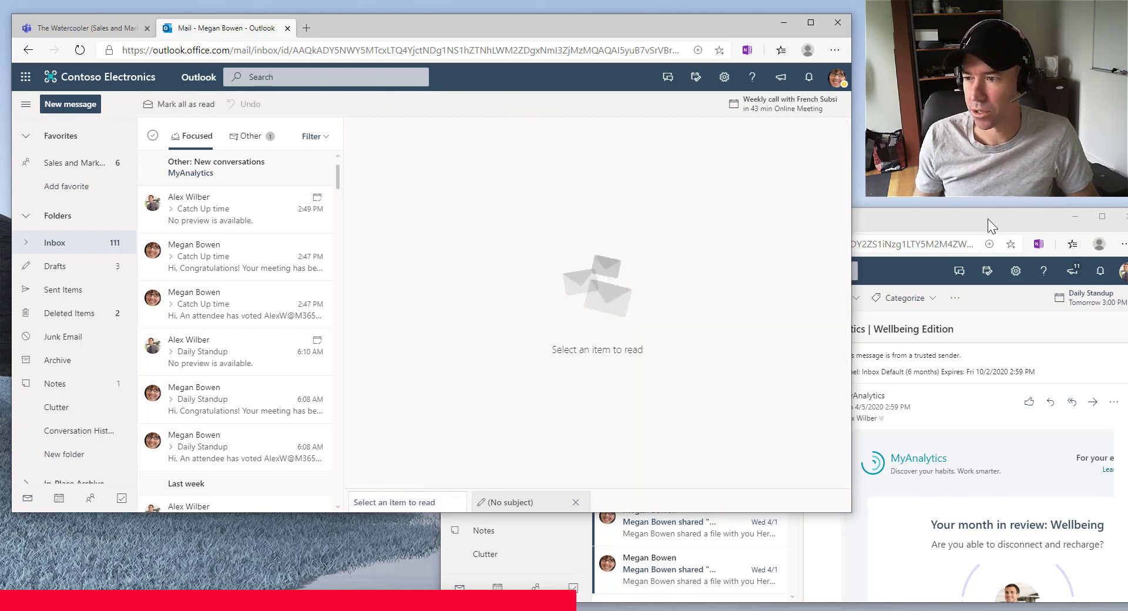
# Switch to the invitee's mailbox window, enlarge it, and open the voting page from the received FindTime invitation
pyautogui.moveTo(988, 219); pyautogui.dragTo(625, 61)
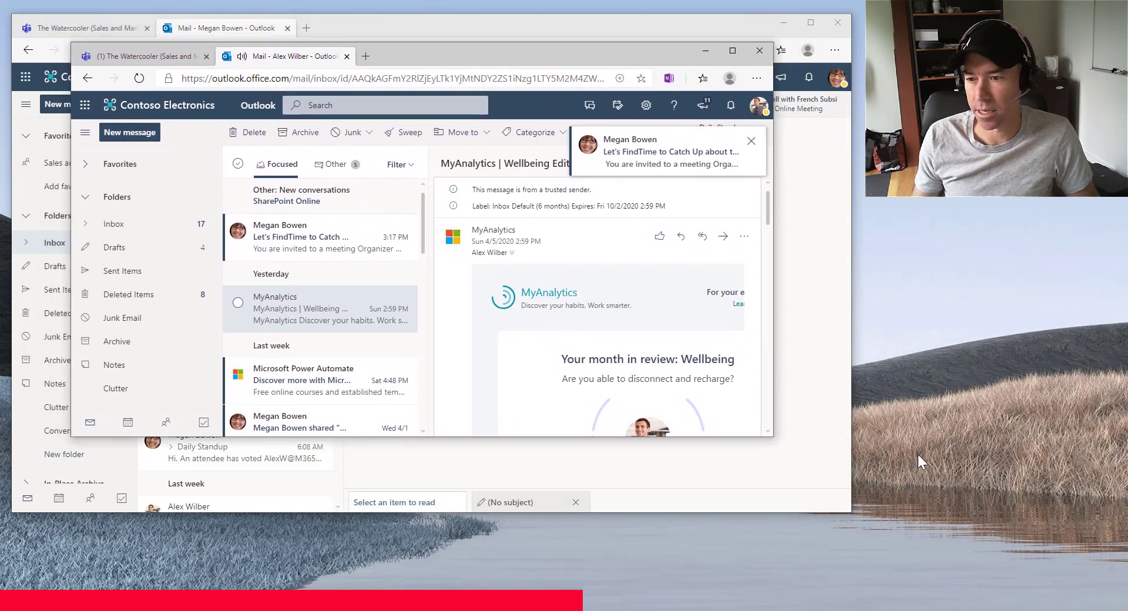
pyautogui.moveTo(777, 442); pyautogui.dragTo(970, 565)
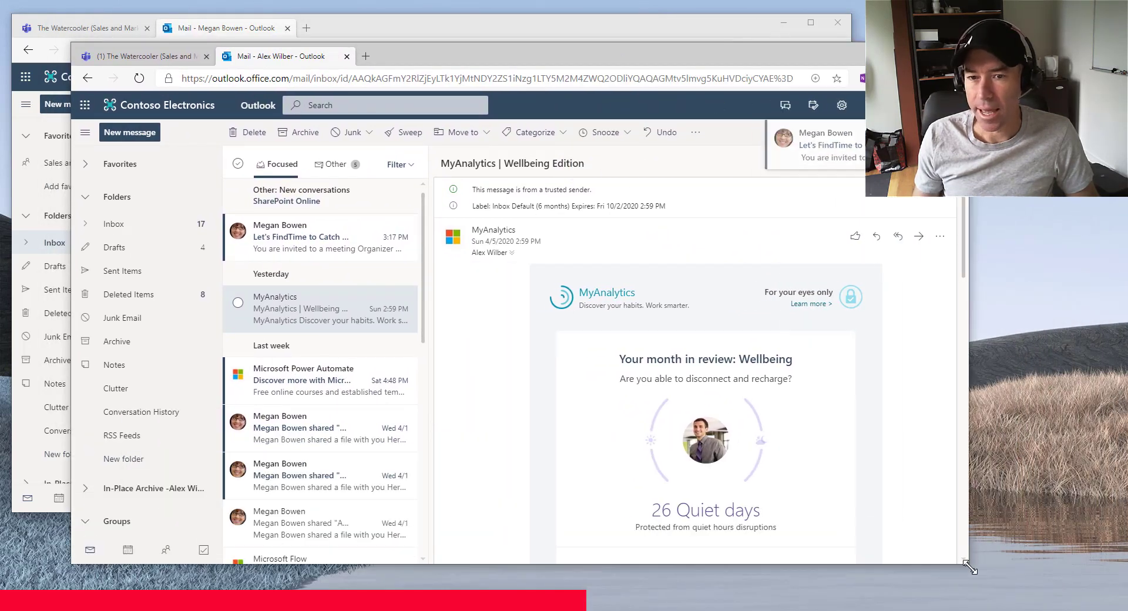
pyautogui.click(302, 242)
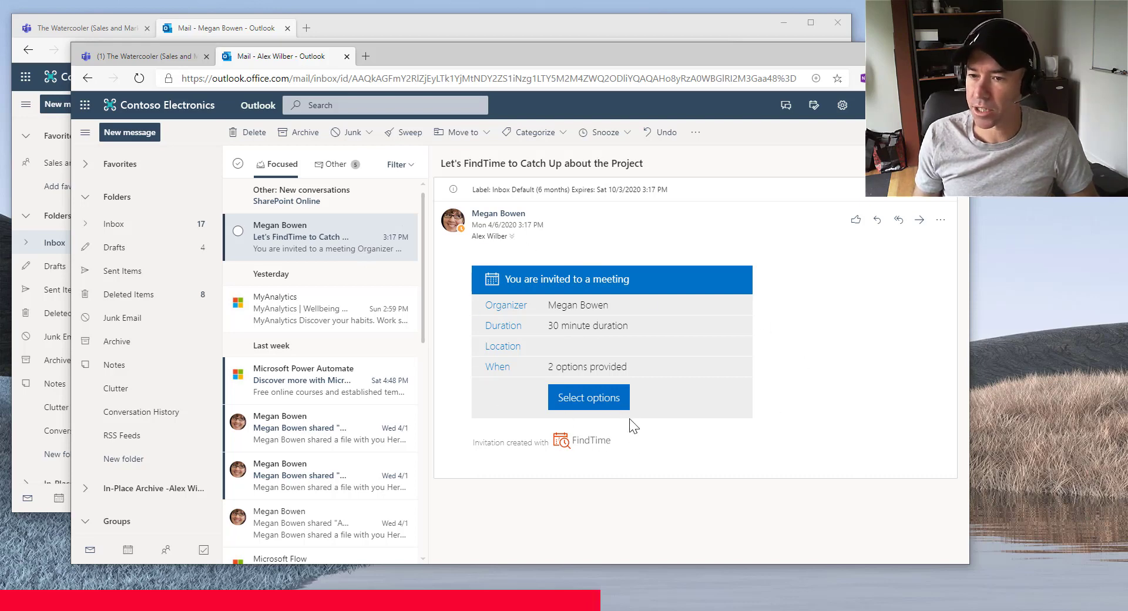
pyautogui.click(583, 403)
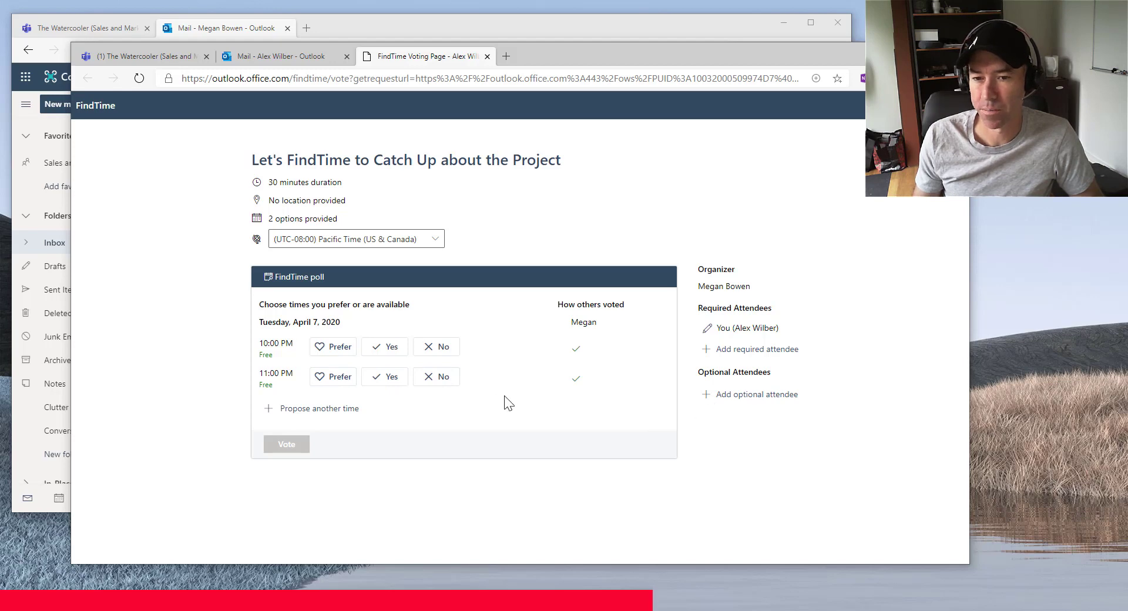
# Mark the 10:00 PM option as Prefer and 11:00 PM as No, and view the Propose another time dialog without adding one
pyautogui.click(323, 348)
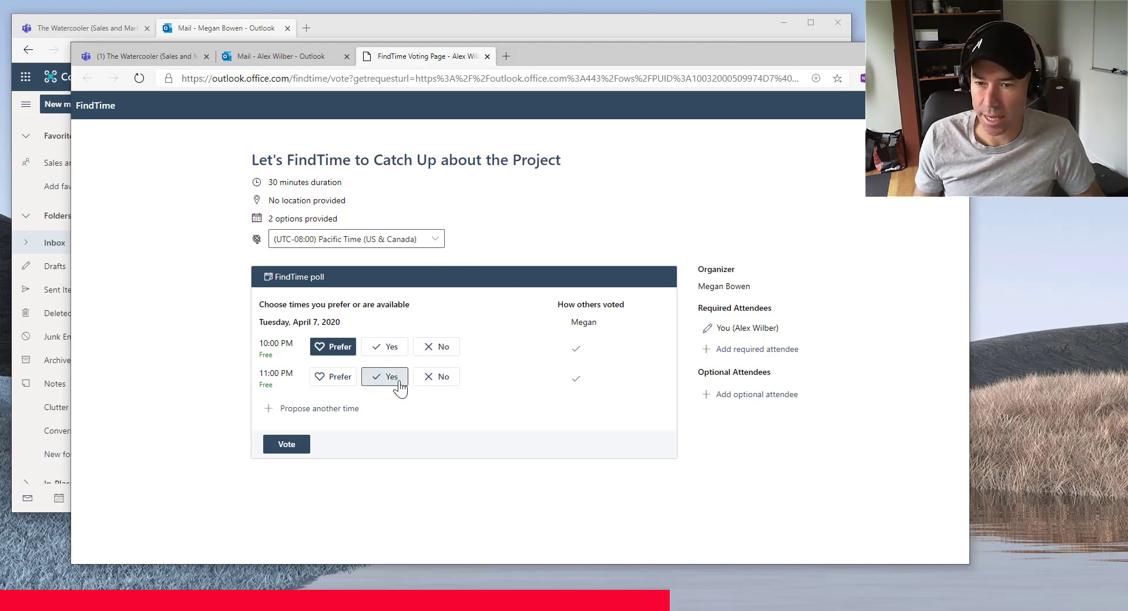
pyautogui.click(435, 383)
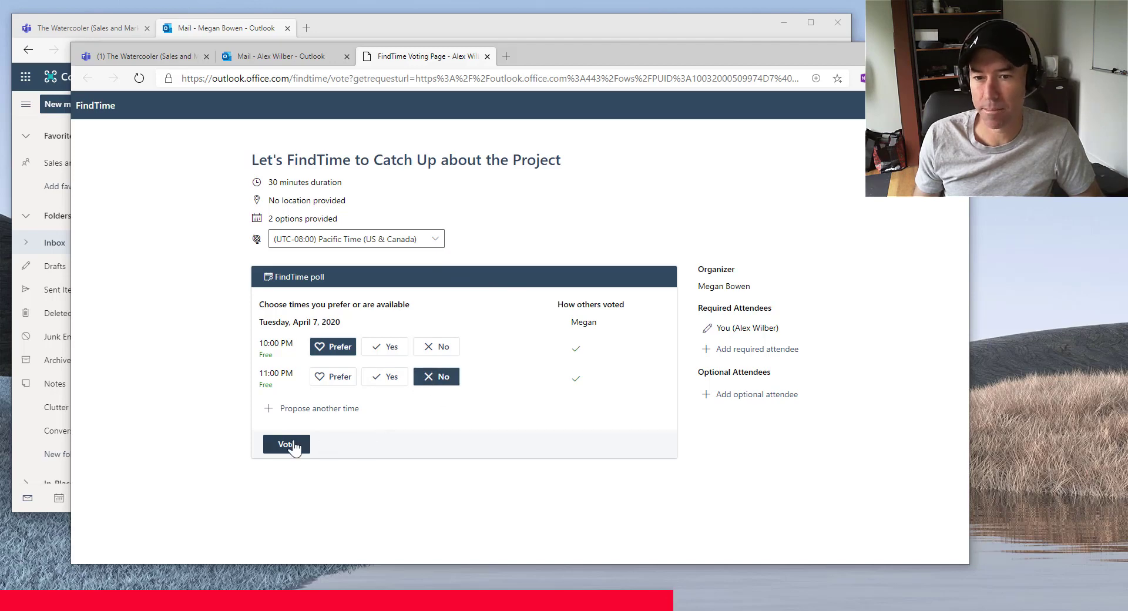
pyautogui.click(275, 411)
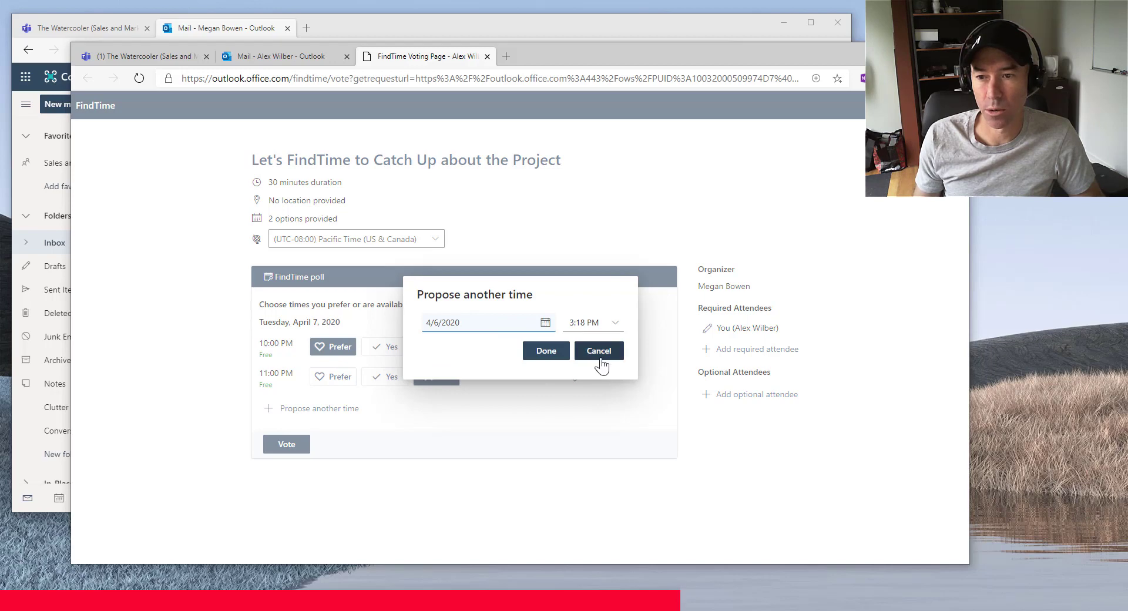
pyautogui.click(599, 352)
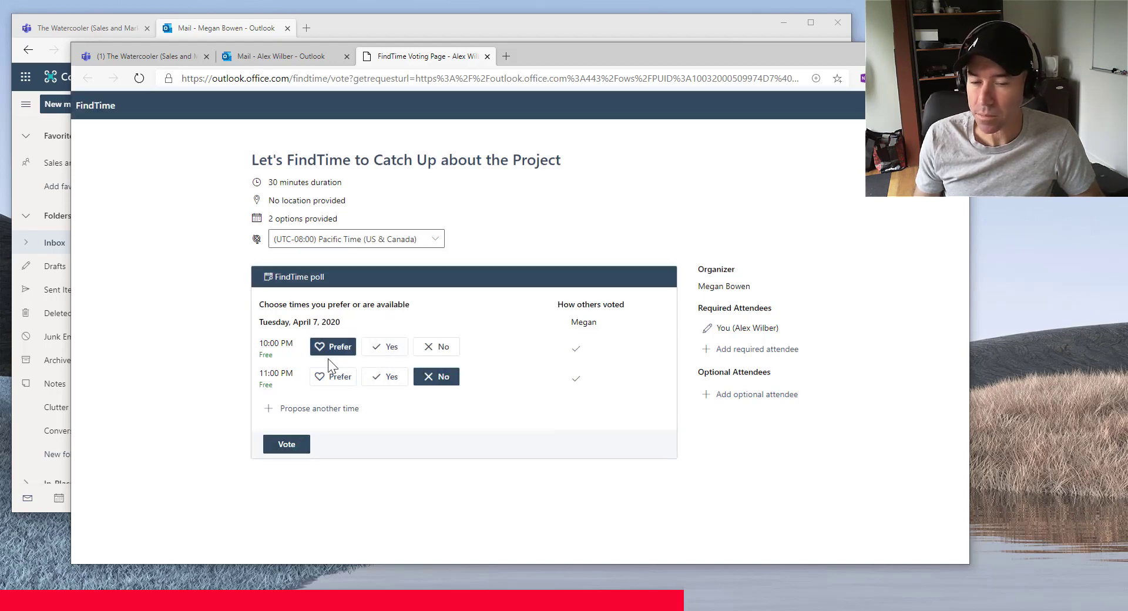
# Submit the votes and read the attendee-voted and meeting-finalized notifications in the organizer's mailbox
pyautogui.click(282, 451)
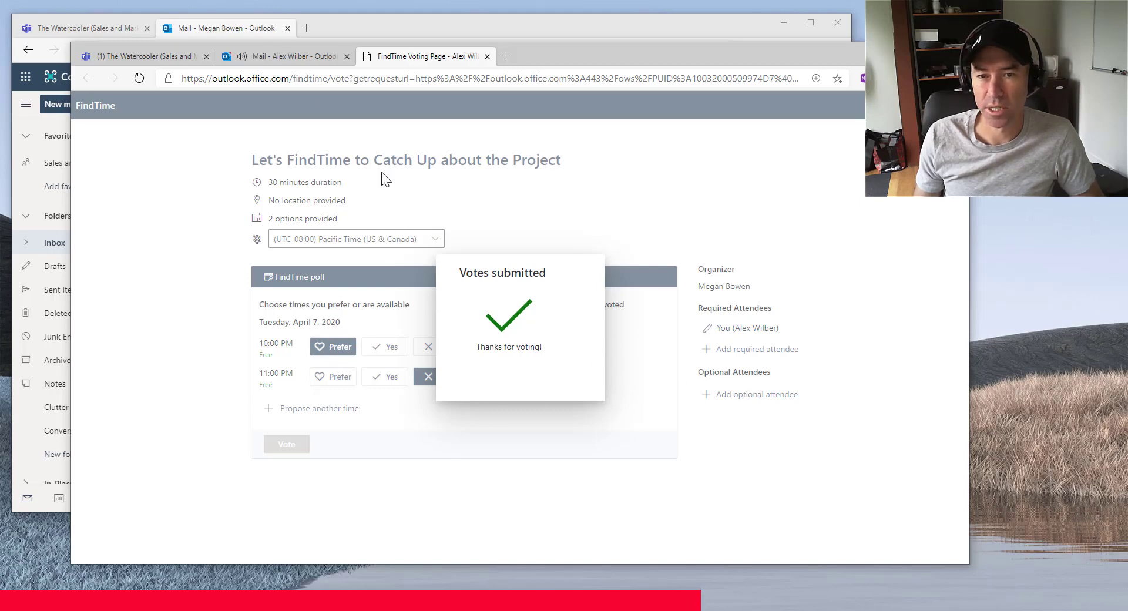
pyautogui.click(273, 33)
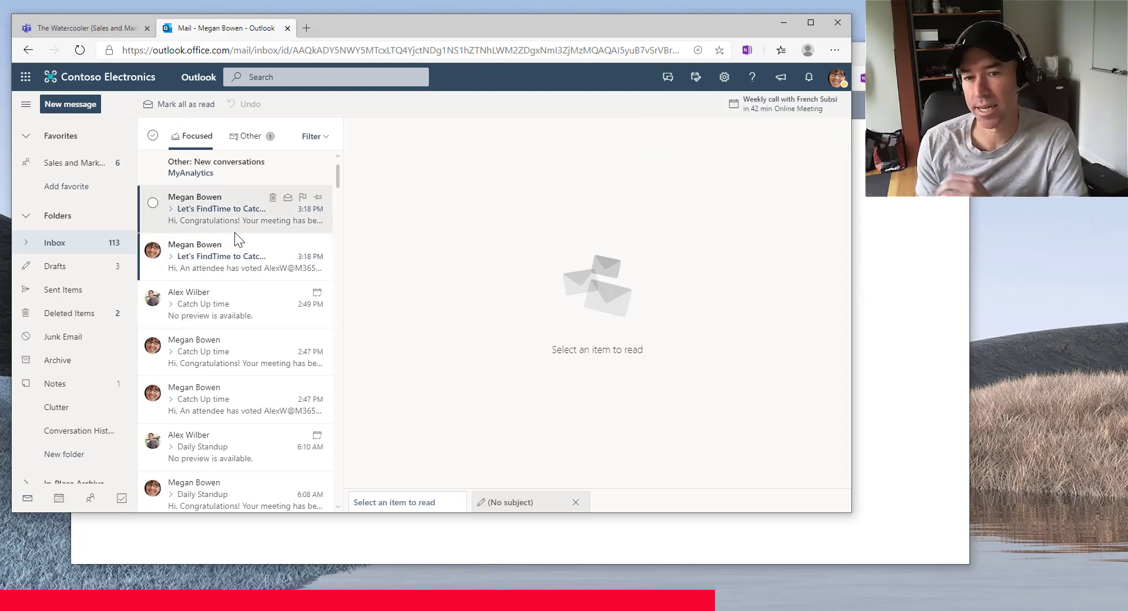
pyautogui.click(236, 262)
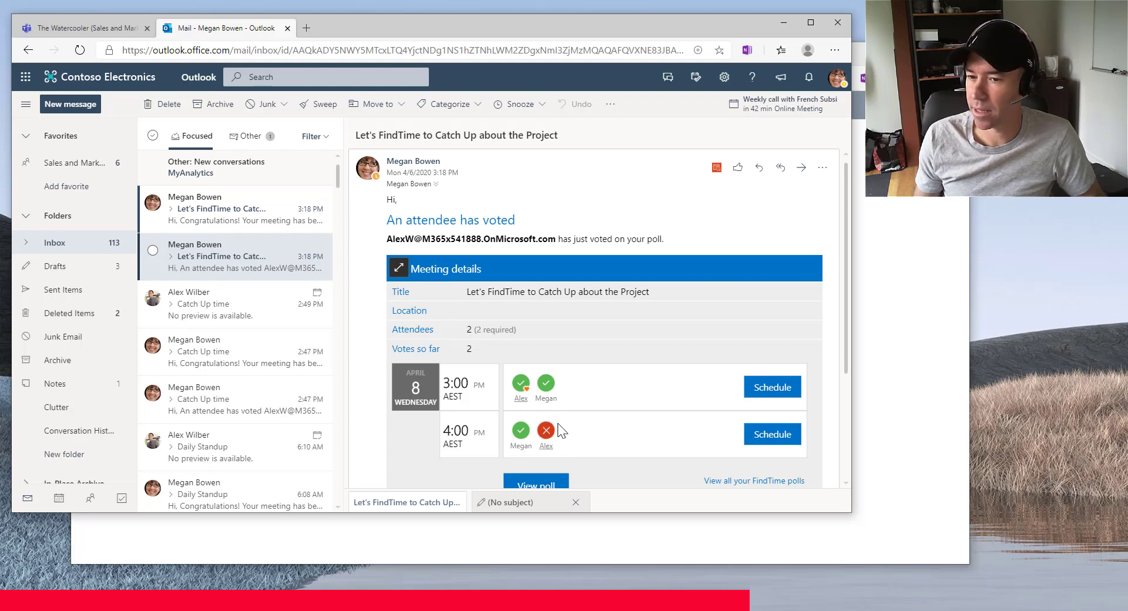
pyautogui.click(253, 218)
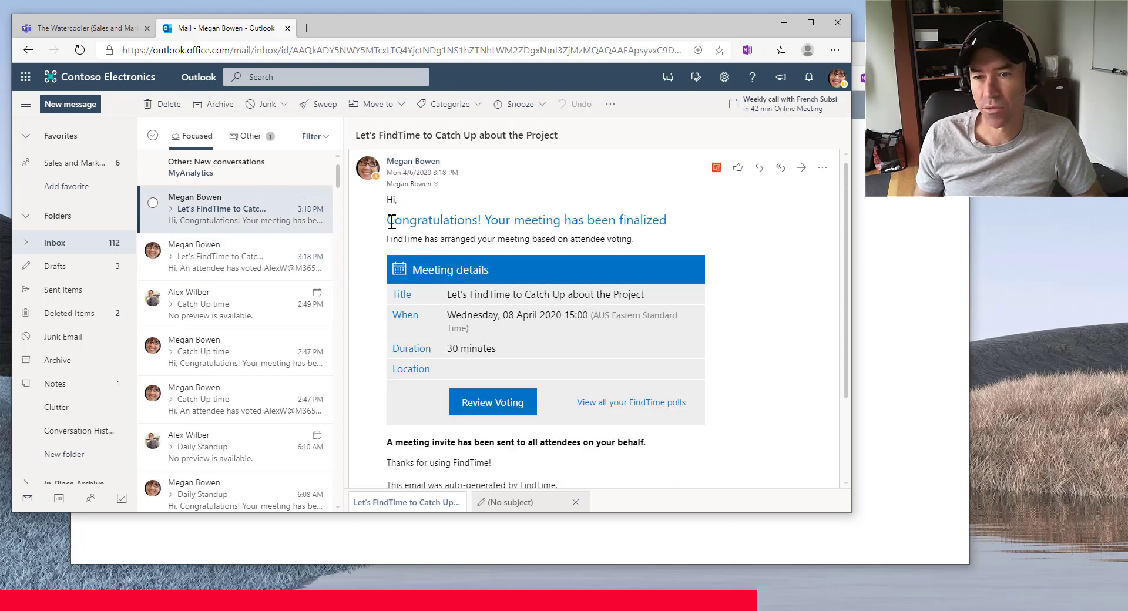
pyautogui.moveTo(387, 220); pyautogui.dragTo(670, 225)
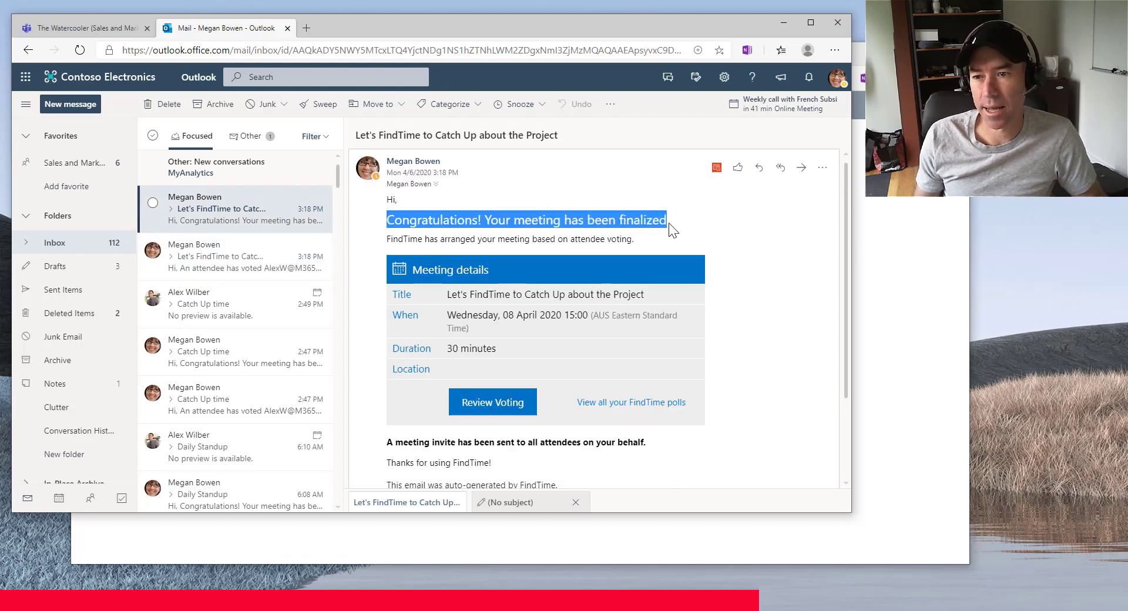
pyautogui.click(720, 238)
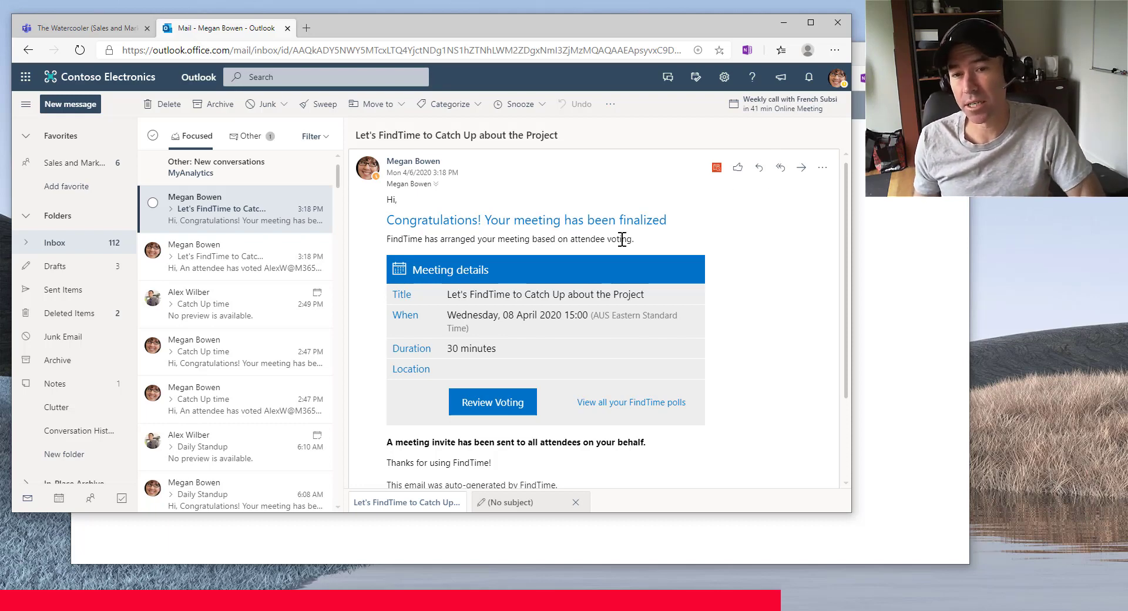
# Return to the invitee's mailbox, open the Teams meeting invitation for the finalized time and accept it
pyautogui.click(901, 200)
pyautogui.click(293, 57)
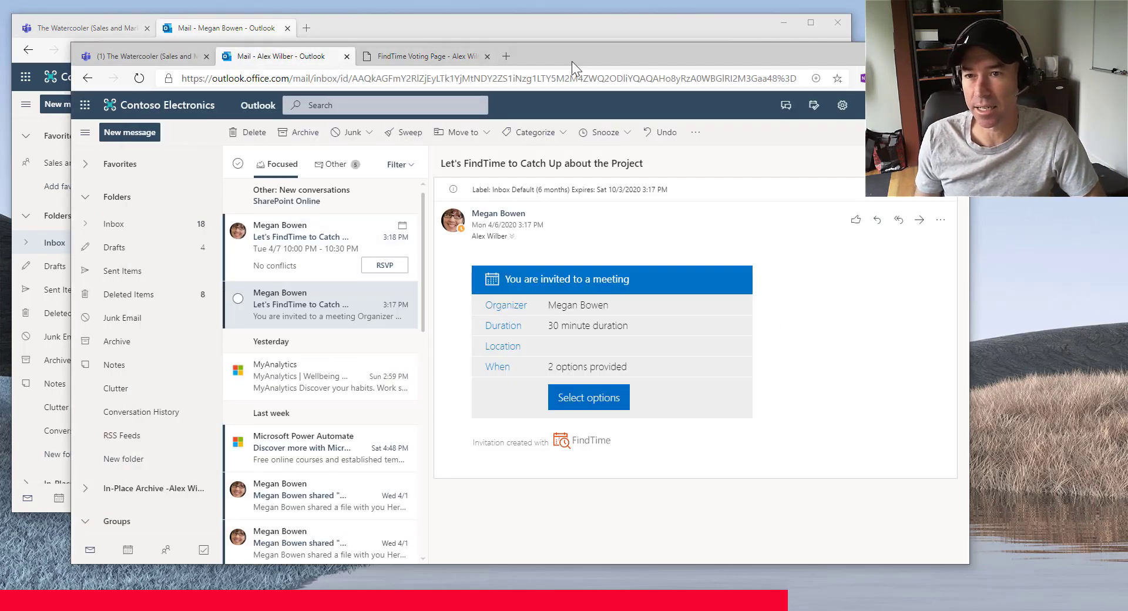
pyautogui.moveTo(572, 61); pyautogui.dragTo(554, 33)
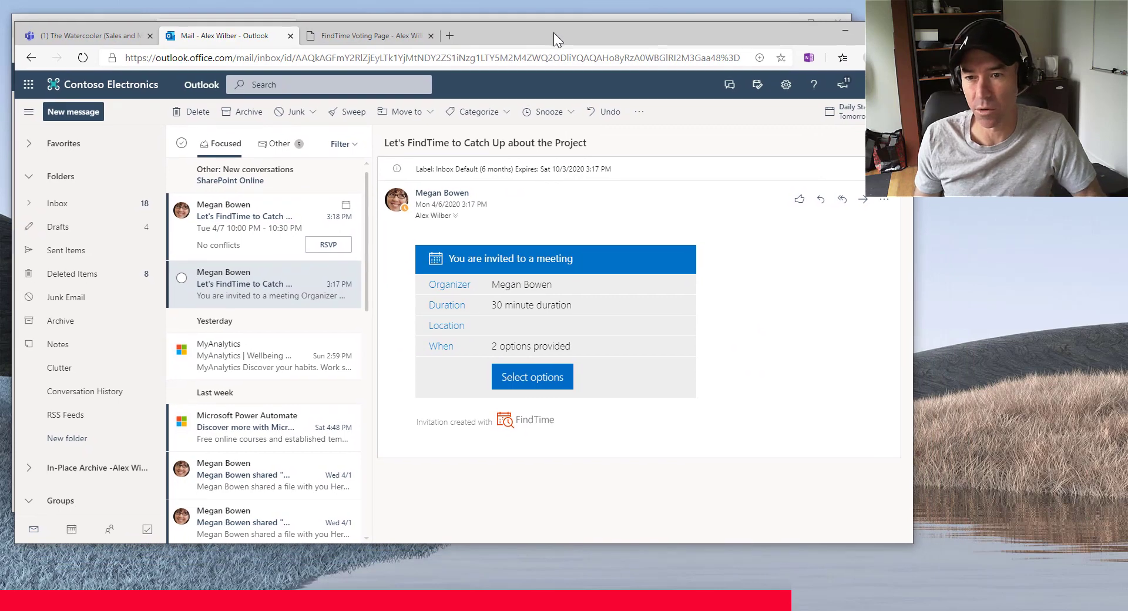
pyautogui.click(257, 235)
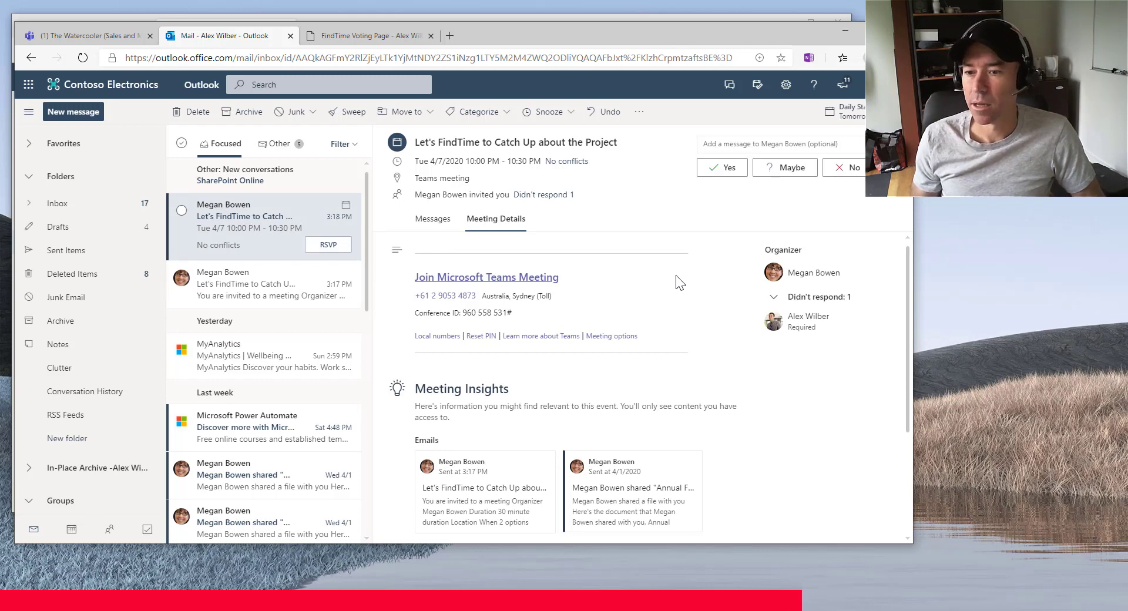
pyautogui.click(727, 174)
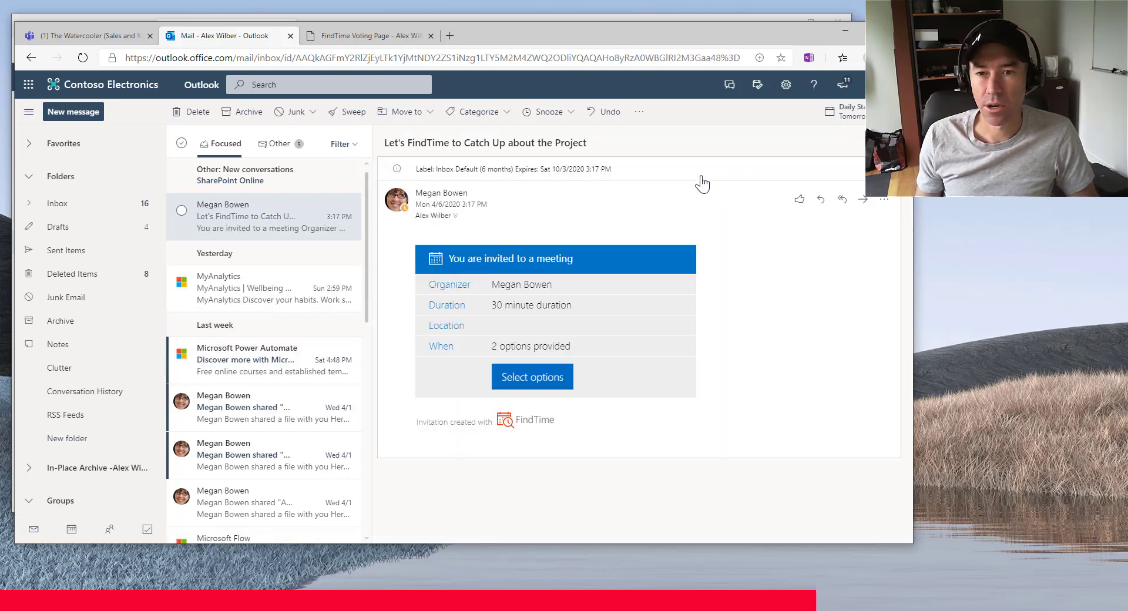
# Switch back to the organizer's mailbox and open the invitee's reply to the meeting invitation
pyautogui.moveTo(508, 37); pyautogui.dragTo(616, 81)
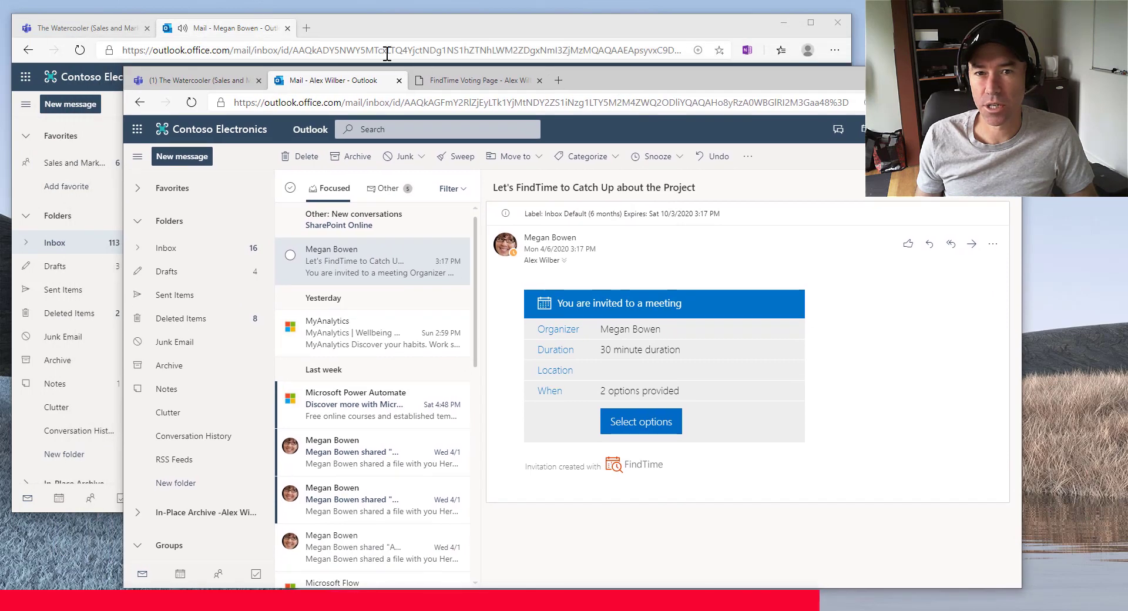
pyautogui.click(224, 27)
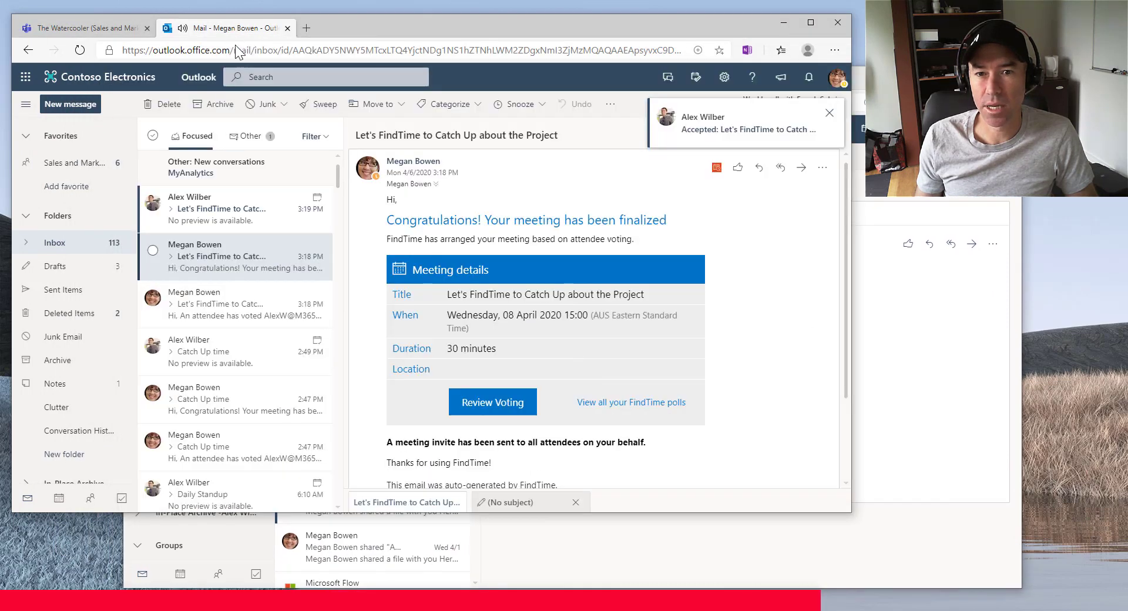
pyautogui.click(210, 216)
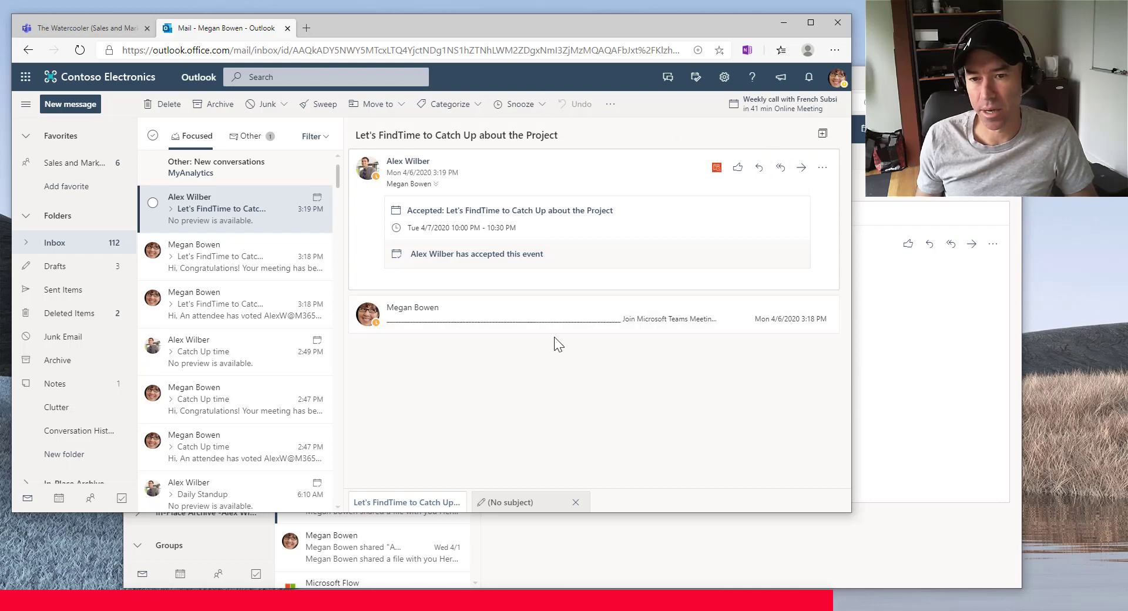
# Switch to the Outlook desktop app and reposition and enlarge its window
pyautogui.click(899, 197)
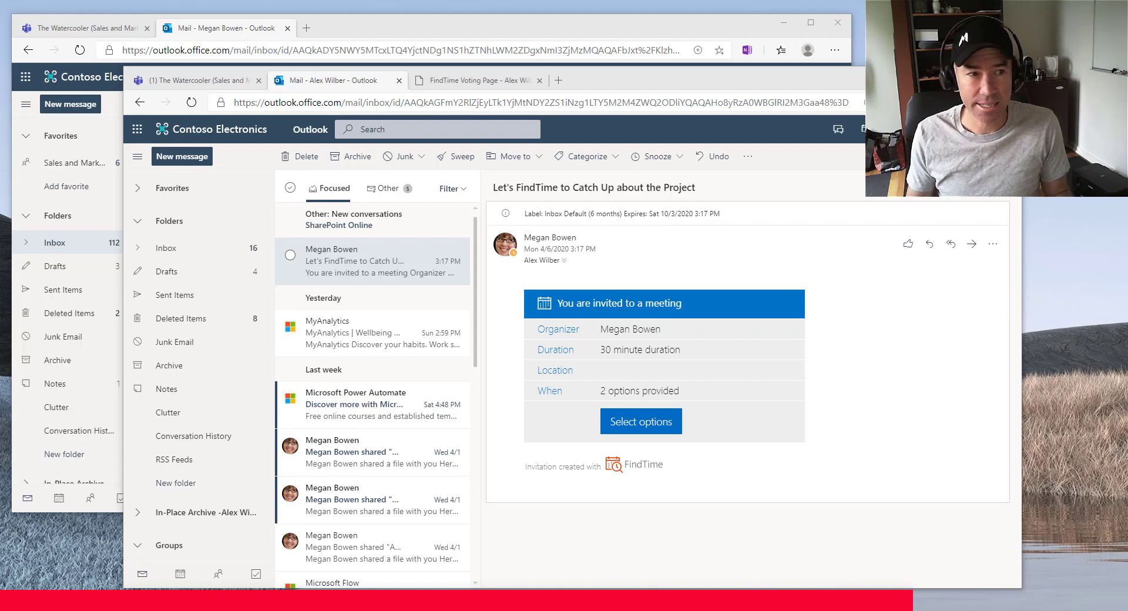
pyautogui.moveTo(658, 183); pyautogui.dragTo(400, 31)
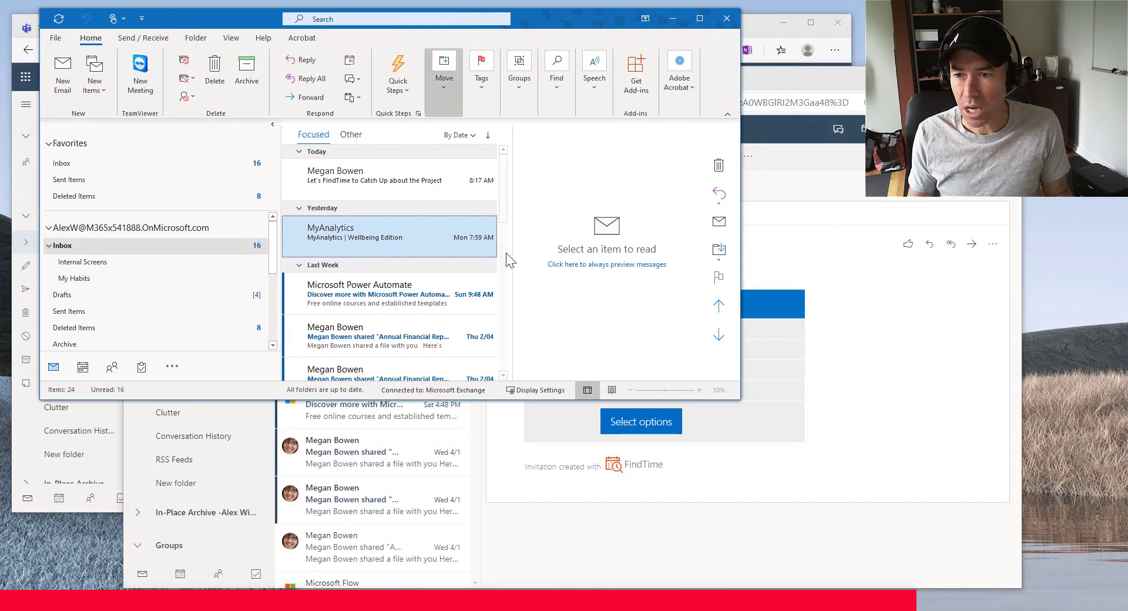
pyautogui.moveTo(739, 401); pyautogui.dragTo(940, 545)
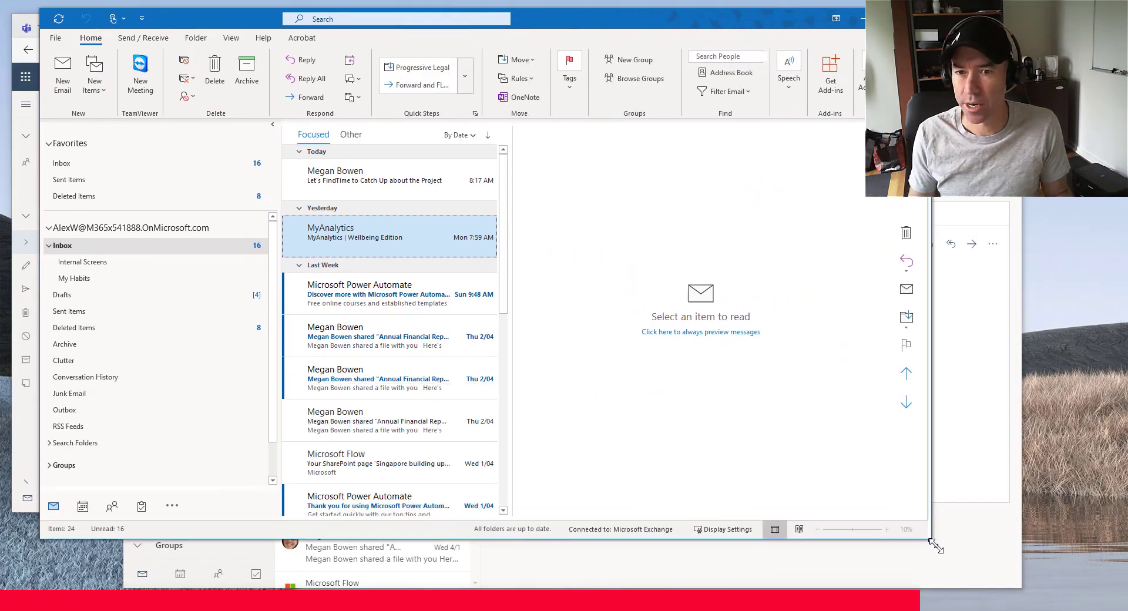
# Search the desktop add-in store for "fintime", view the suggested FindTime add-in's details page and close the store
pyautogui.click(836, 88)
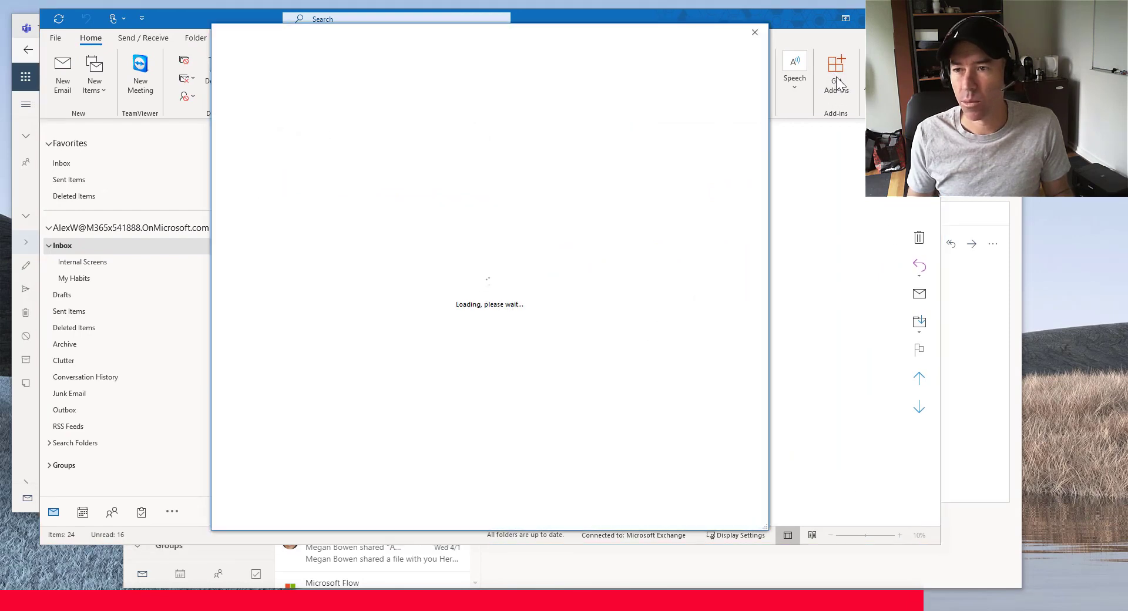
pyautogui.click(752, 35)
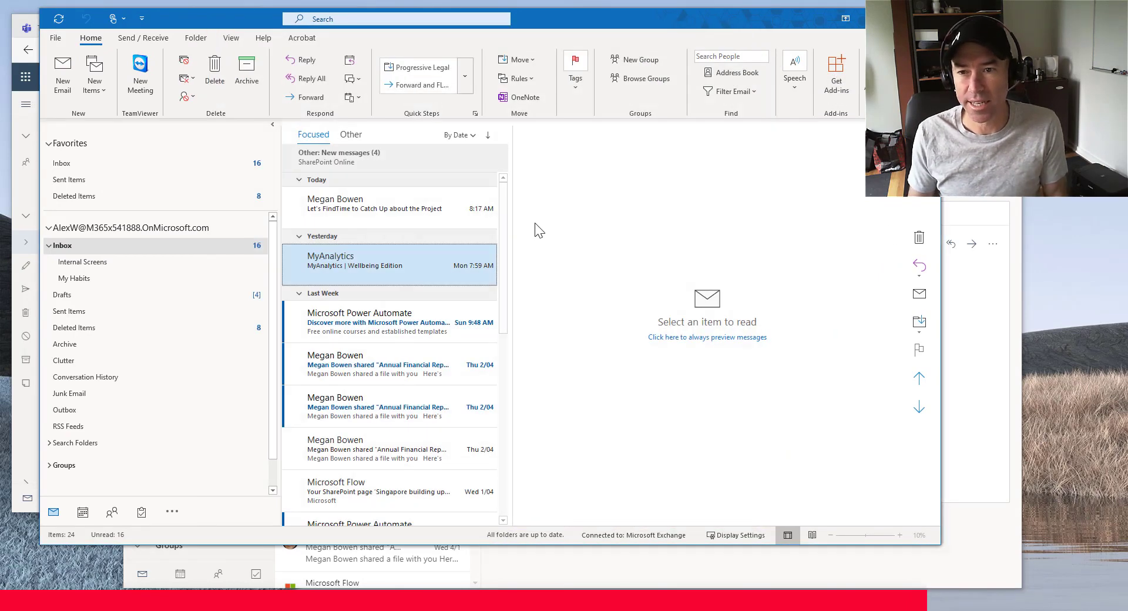
pyautogui.click(846, 71)
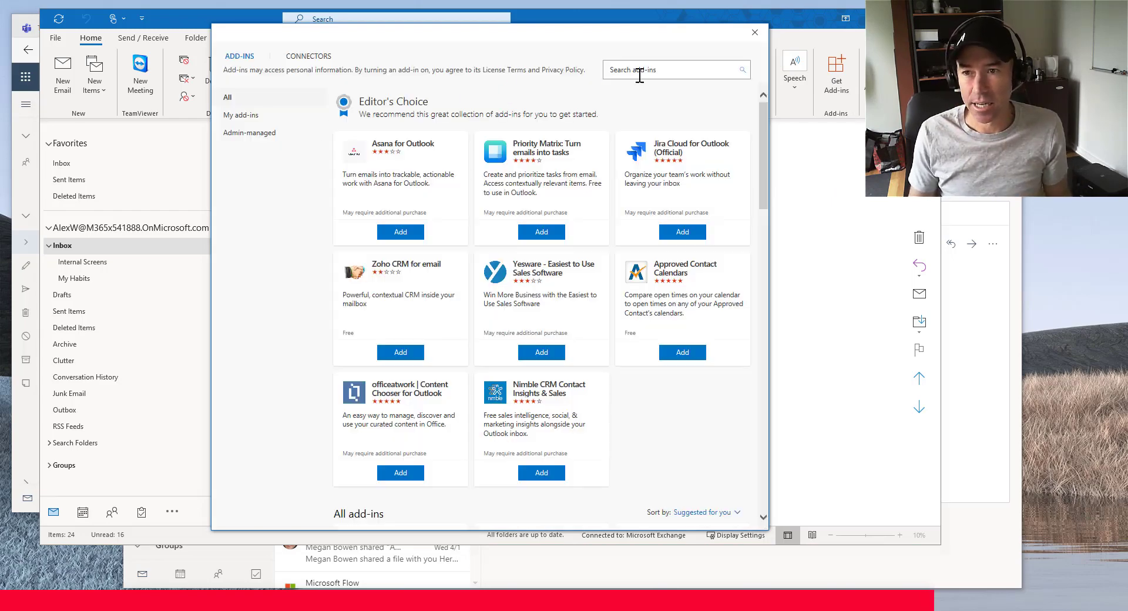
pyautogui.click(640, 69)
pyautogui.write('fintine')
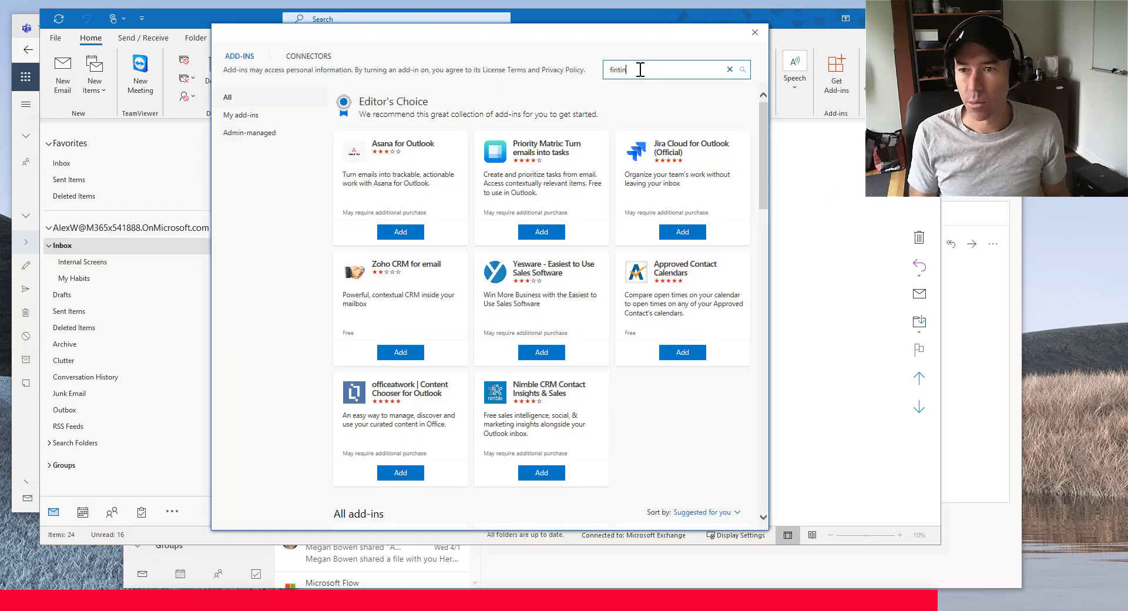
pyautogui.press('BackSpace')
pyautogui.press('BackSpace')
pyautogui.write('me')
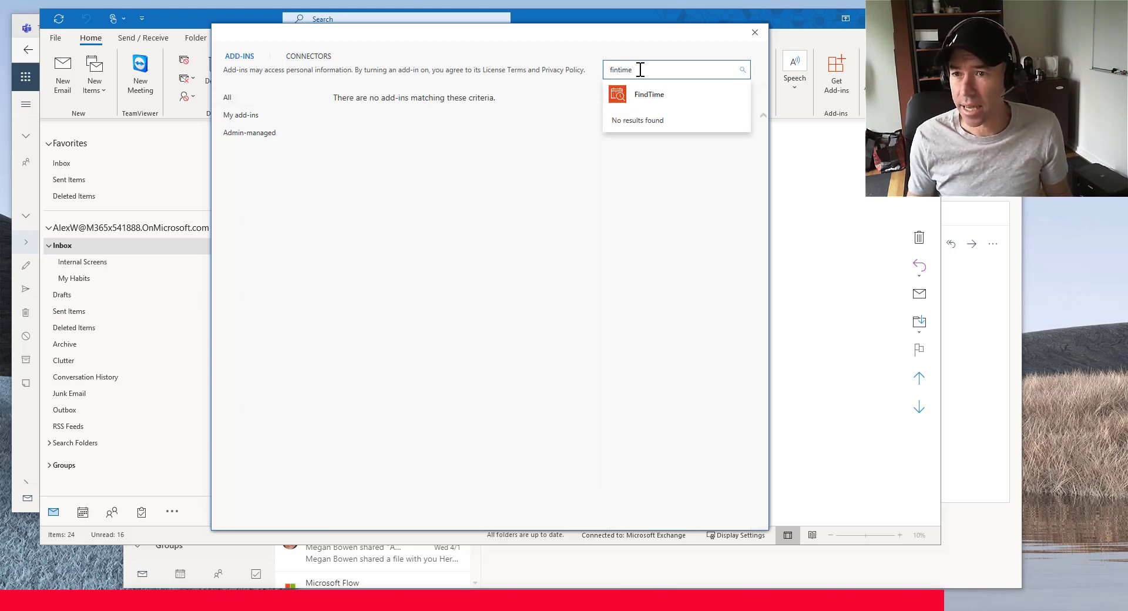
pyautogui.click(643, 97)
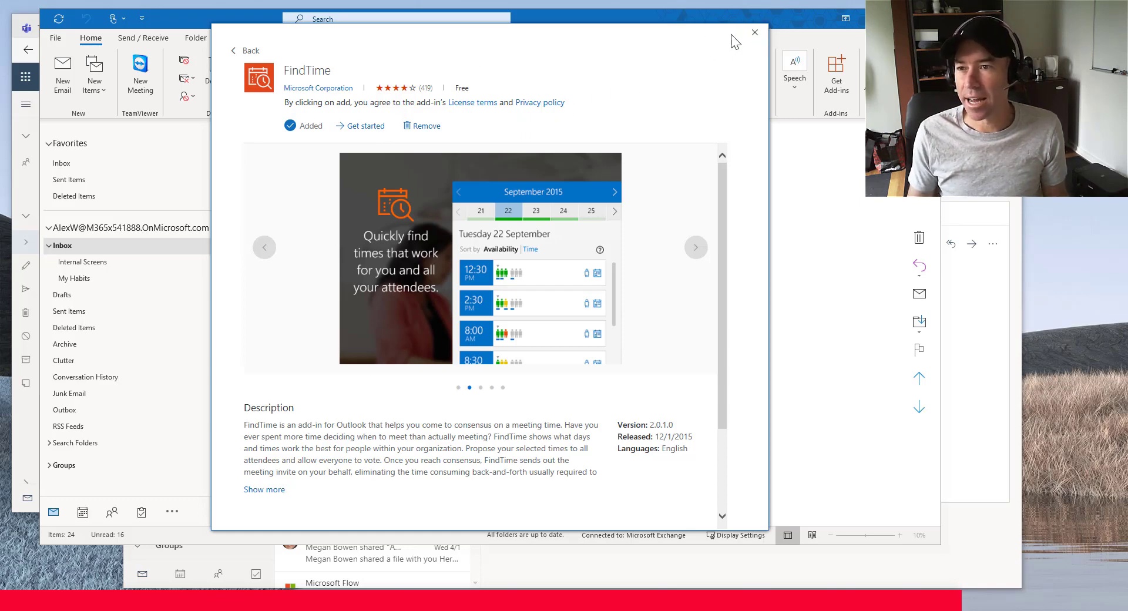
pyautogui.click(752, 33)
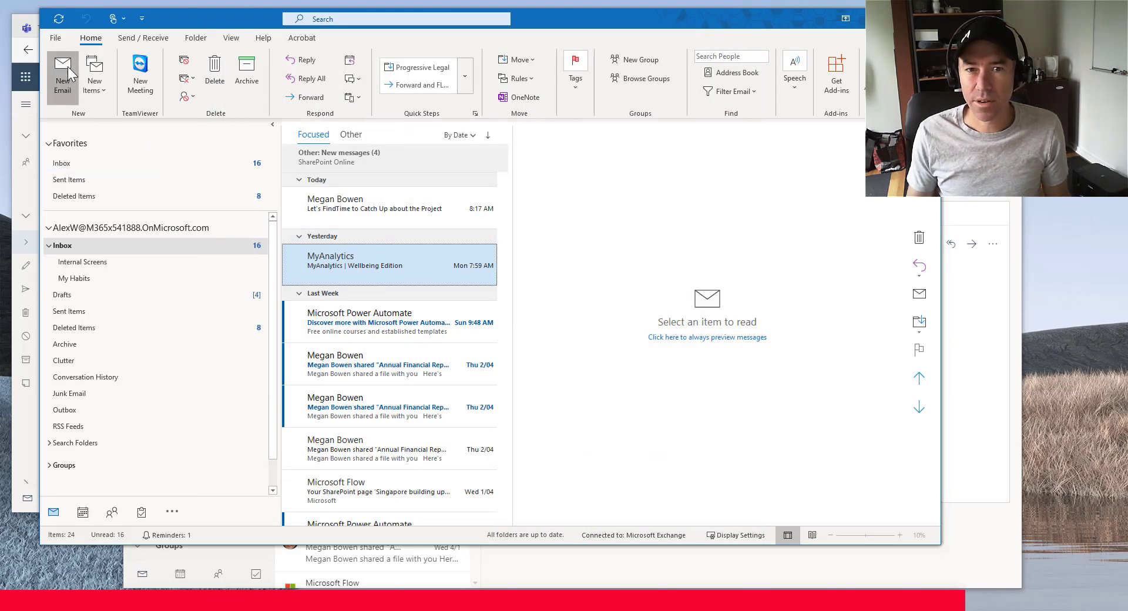
# Create a new email addressed to the colleague with the subject "FindTime"
pyautogui.click(65, 74)
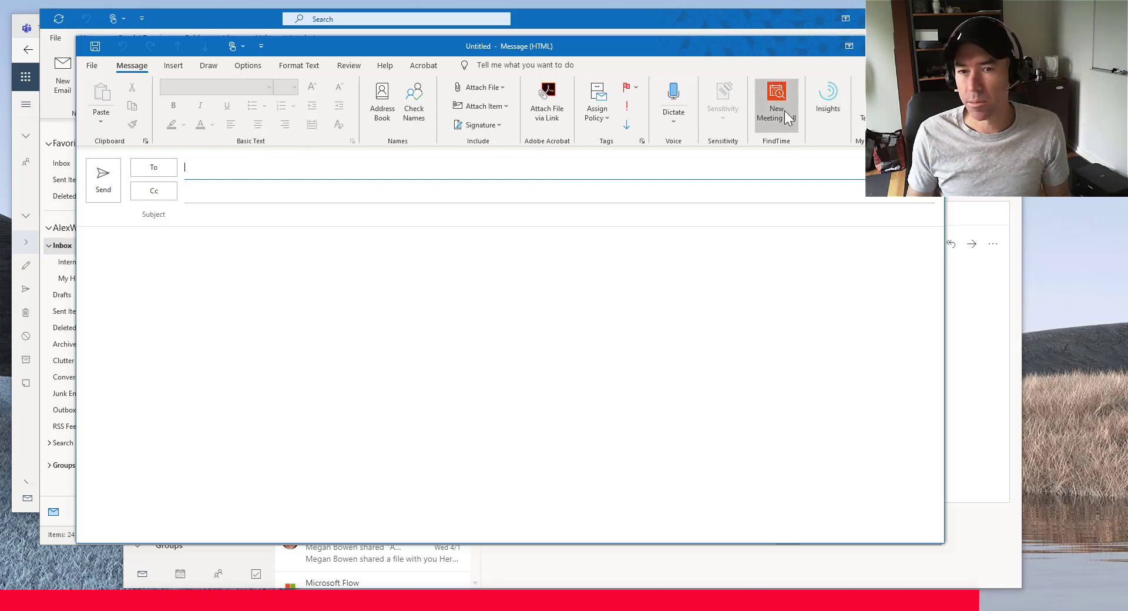
pyautogui.write('mega')
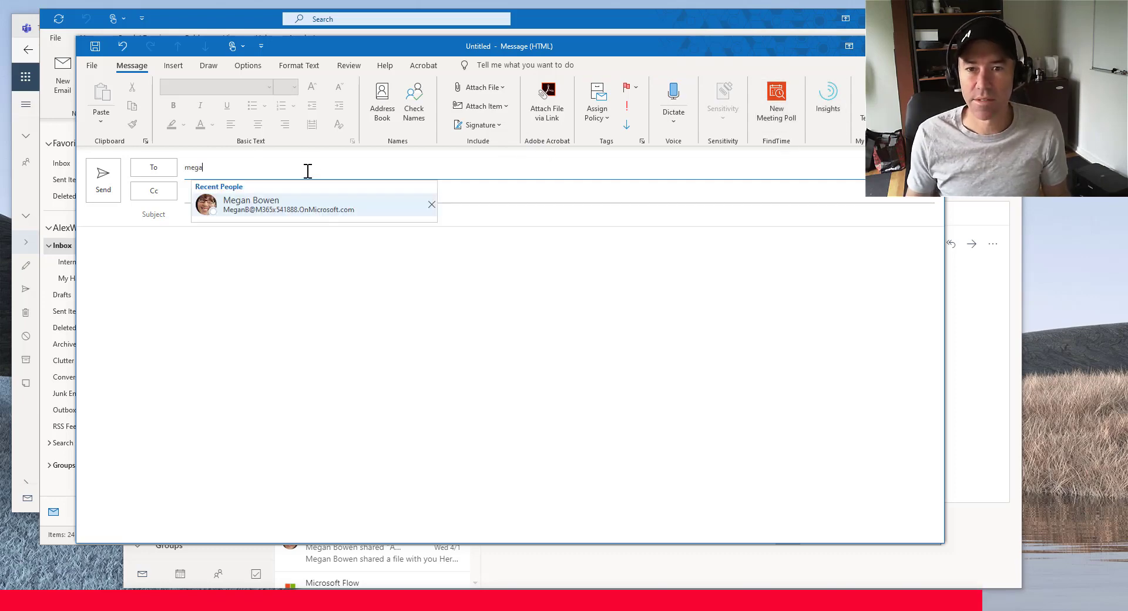
pyautogui.click(309, 210)
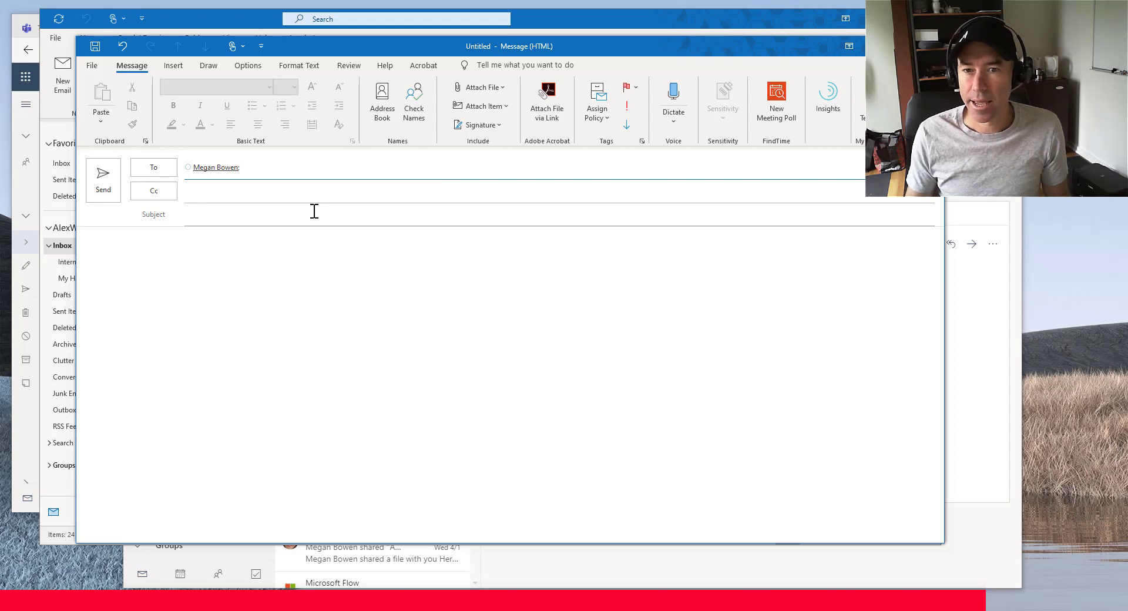
pyautogui.click(318, 211)
pyautogui.write('FindTime')
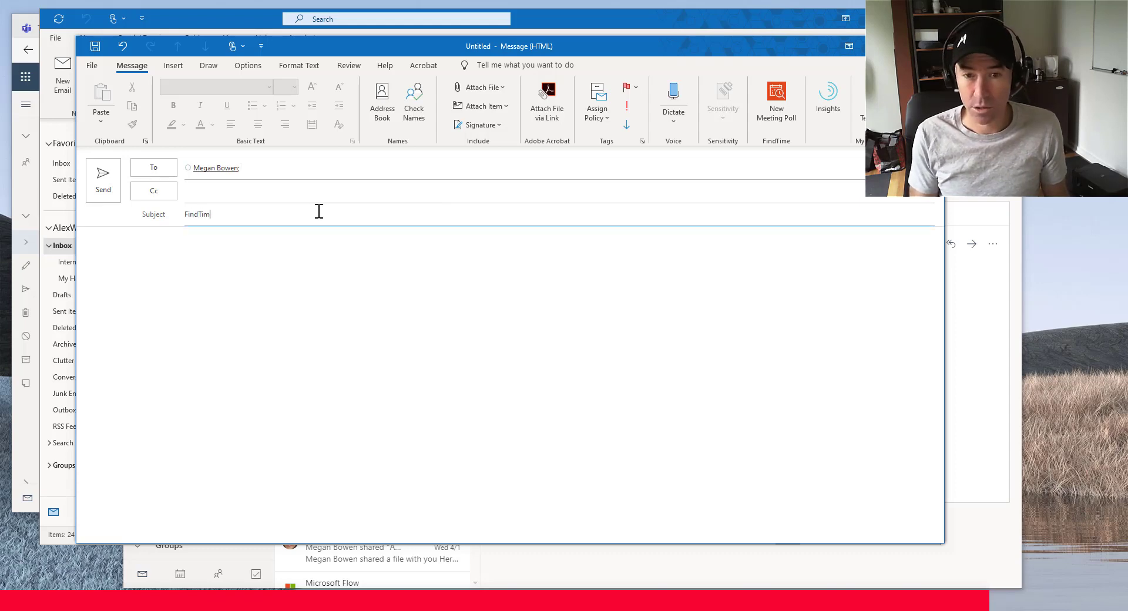
pyautogui.press('Tab')
# Open a new FindTime meeting poll in the message, review the suggested times and close the message
pyautogui.click(776, 97)
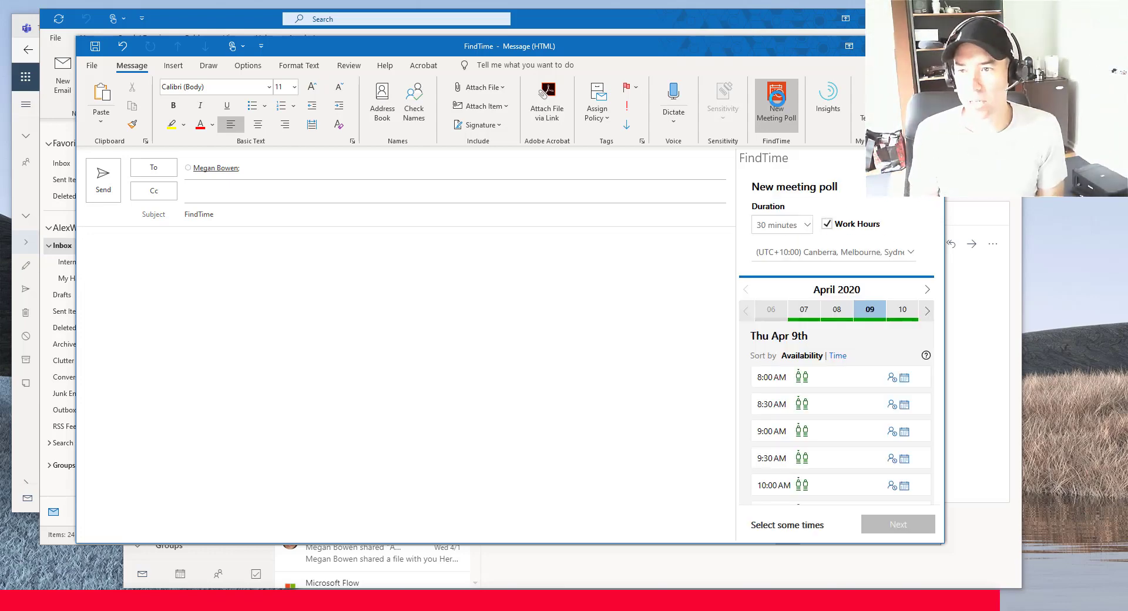
pyautogui.moveTo(743, 46)
pyautogui.mouseDown()
pyautogui.moveTo(748, 74)
pyautogui.moveTo(724, 42)
pyautogui.mouseUp()
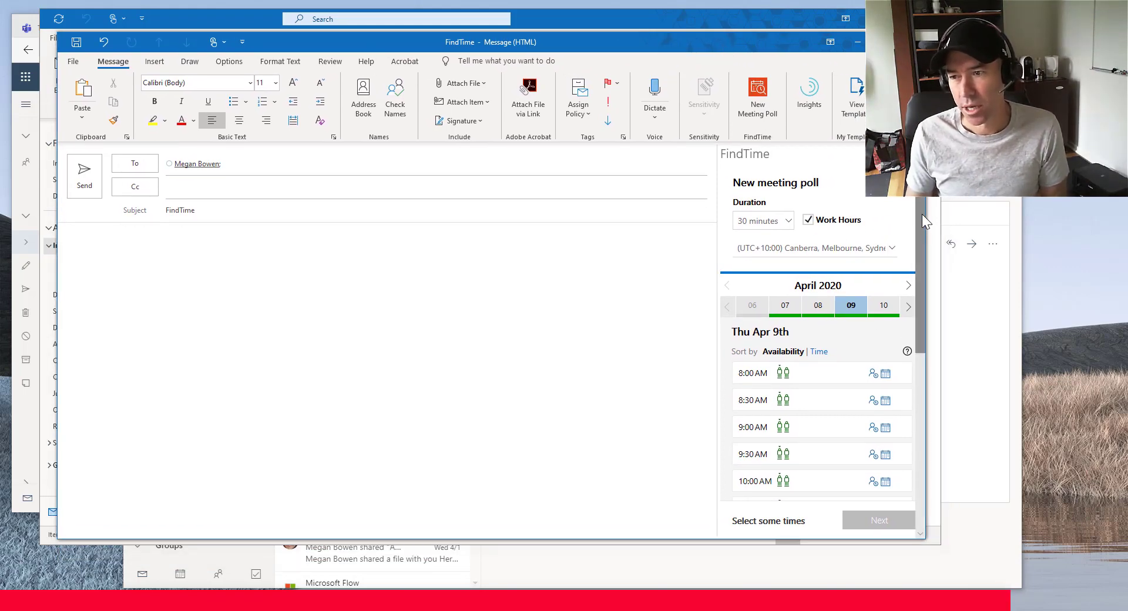
pyautogui.moveTo(922, 214); pyautogui.dragTo(932, 399)
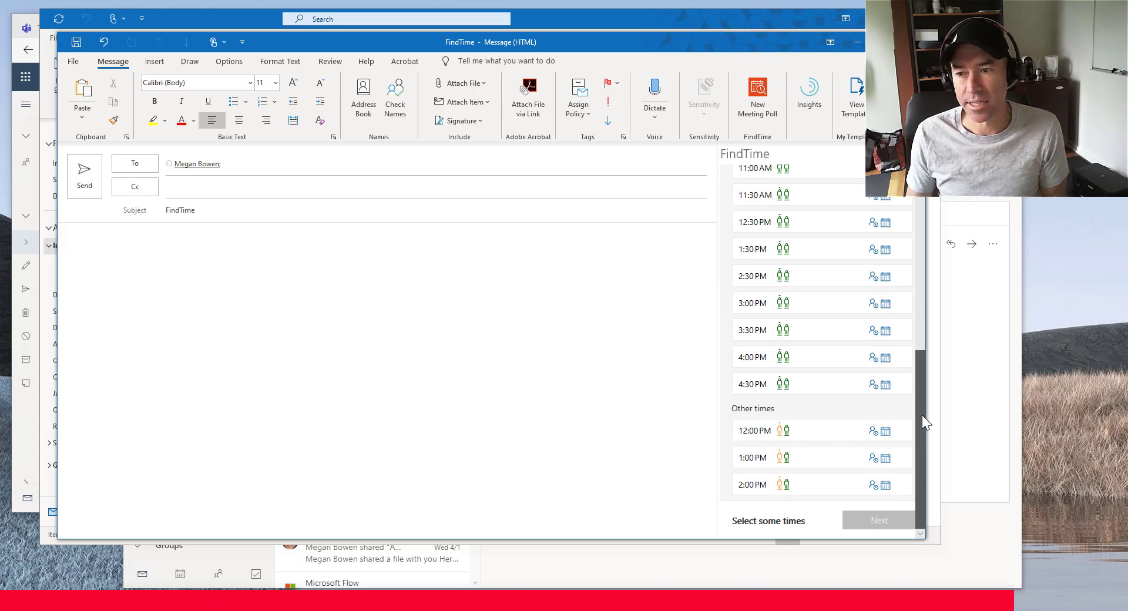
pyautogui.scroll(3, 901, 347)
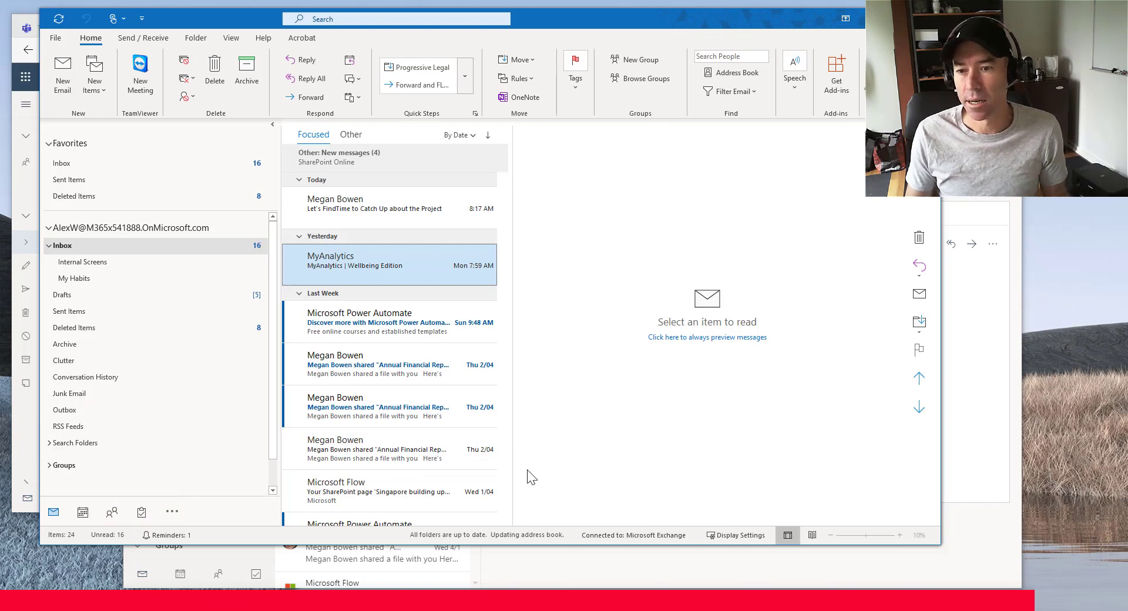
# Narrow the inbox message list to give the reading pane more width
pyautogui.moveTo(512, 465); pyautogui.dragTo(482, 466)
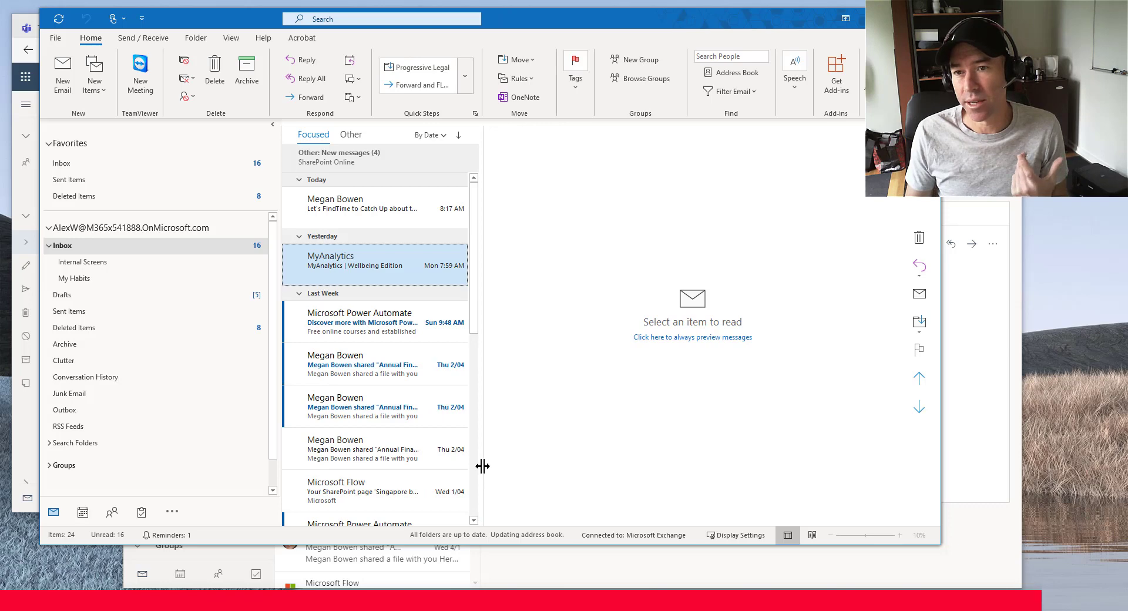